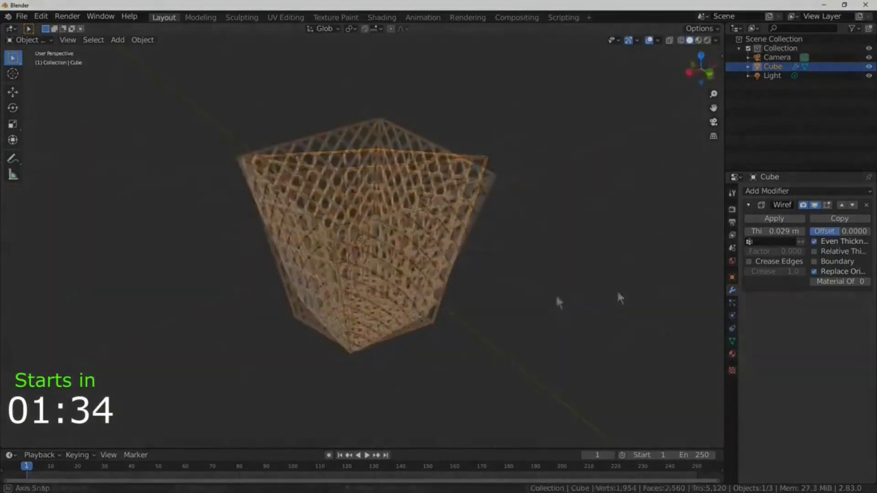
Examine the square and cylindrical wireframe baskets from several sides, above and below
{"action": "scroll", "coordinate": [516, 370], "scroll_direction": "up", "scroll_amount": 10}
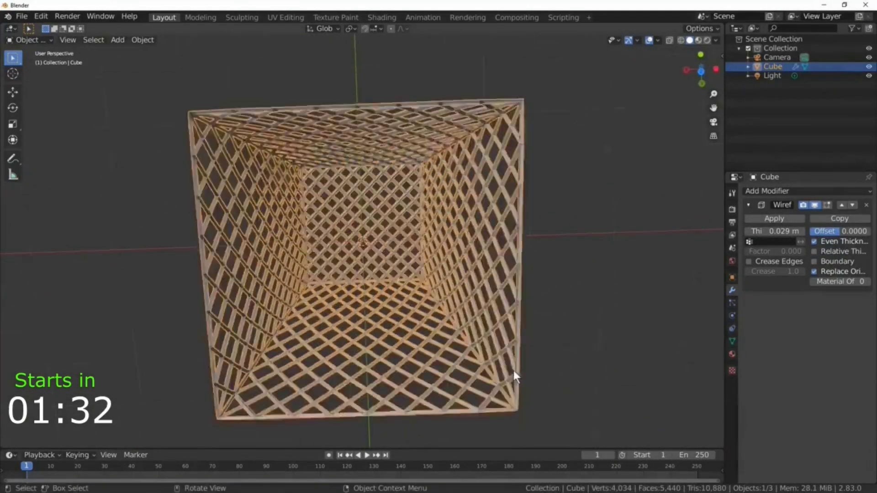
{"action": "scroll", "coordinate": [519, 281], "scroll_direction": "down", "scroll_amount": 10}
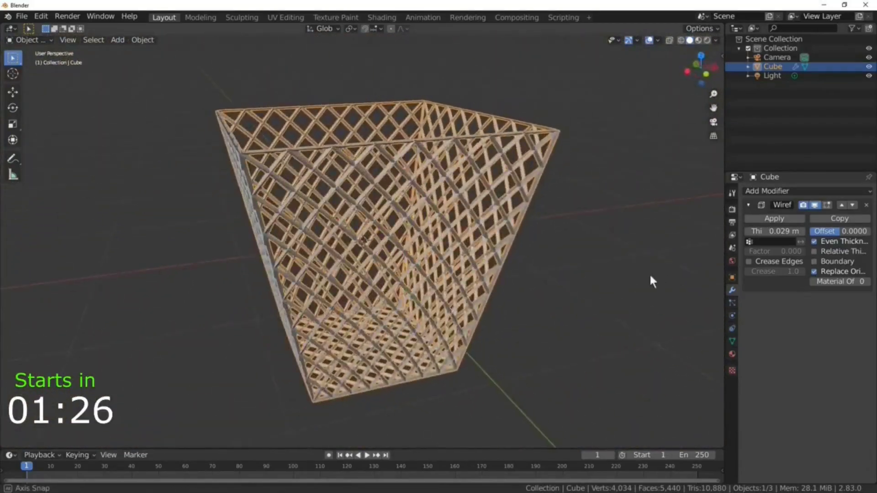
{"action": "key", "text": "x"}
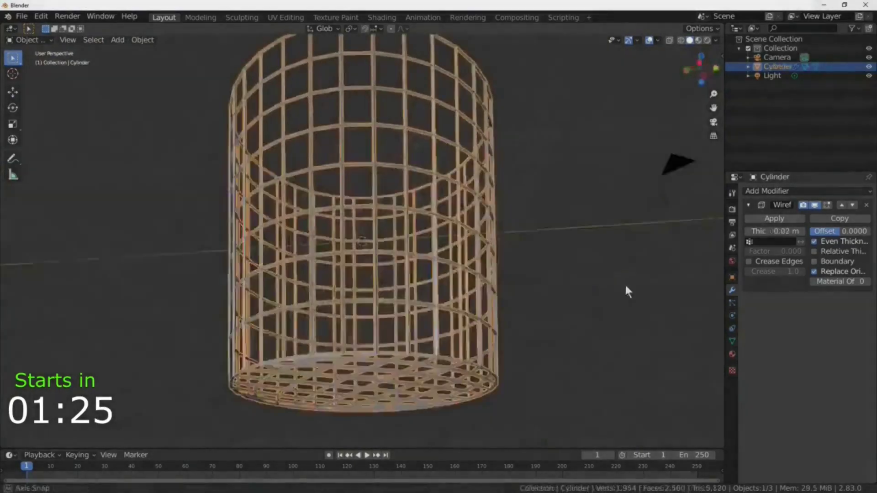
{"action": "middle_click_drag", "start_coordinate": [626, 289], "coordinate": [177, 366]}
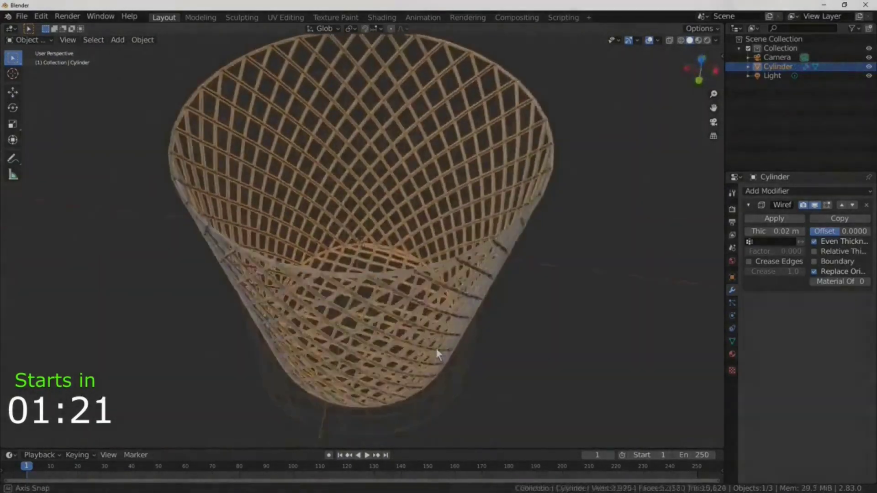
{"action": "middle_click_drag", "start_coordinate": [435, 353], "coordinate": [264, 402]}
{"action": "scroll", "coordinate": [330, 389], "scroll_direction": "up", "scroll_amount": 5}
{"action": "middle_click_drag", "start_coordinate": [330, 385], "coordinate": [241, 255]}
{"action": "scroll", "coordinate": [191, 344], "scroll_direction": "down", "scroll_amount": 8}
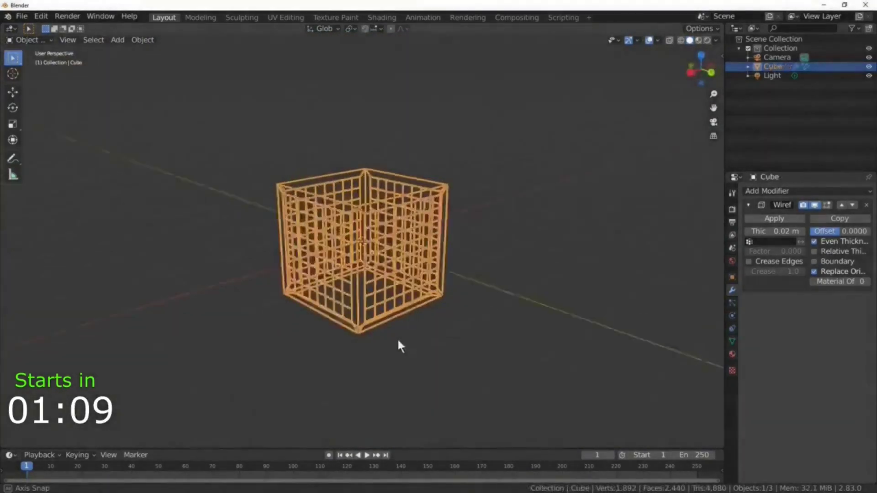
{"action": "middle_click_drag", "start_coordinate": [398, 341], "coordinate": [100, 336]}
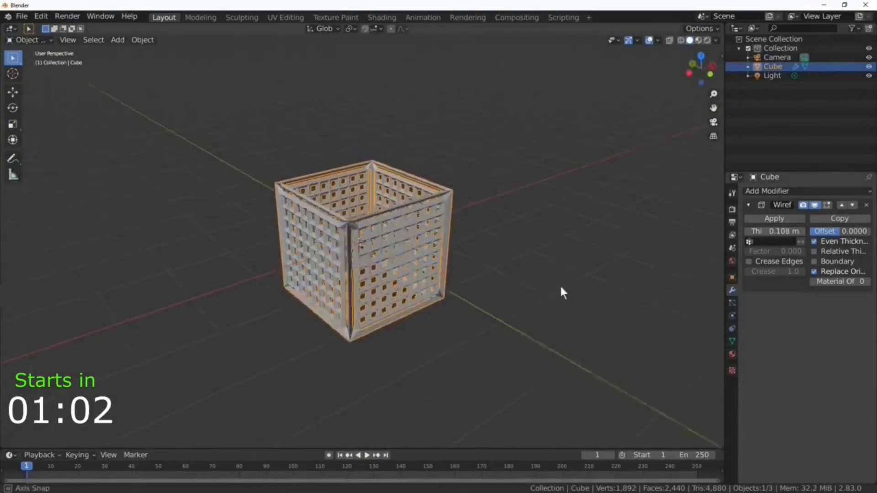
{"action": "middle_click_drag", "start_coordinate": [561, 287], "coordinate": [361, 326]}
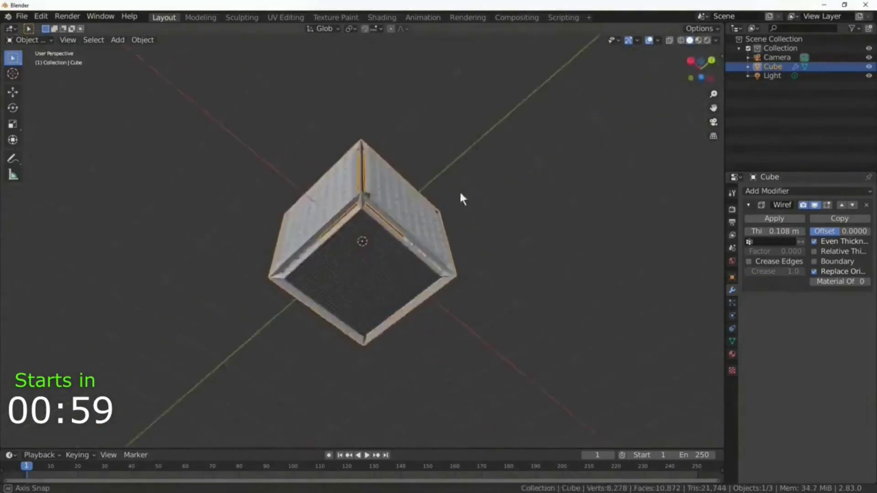
{"action": "middle_click_drag", "start_coordinate": [462, 194], "coordinate": [104, 287]}
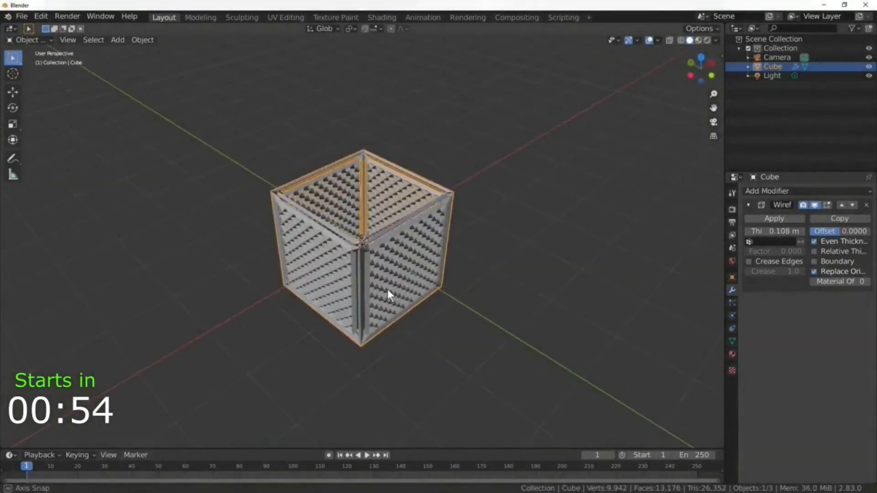
Lower the Wireframe modifier's thickness on the cube basket to 0.06 m
{"action": "middle_click_drag", "start_coordinate": [388, 289], "coordinate": [475, 270]}
{"action": "left_click_drag", "start_coordinate": [777, 231], "coordinate": [761, 231]}
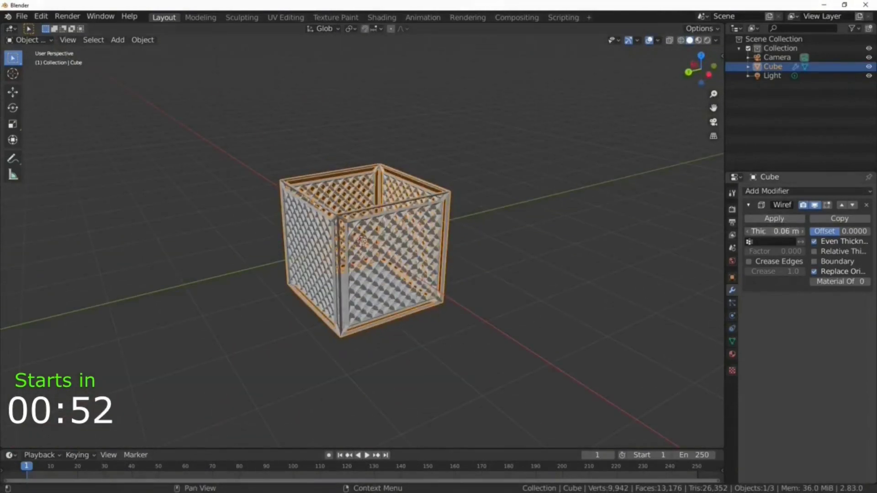
{"action": "middle_click_drag", "start_coordinate": [611, 255], "coordinate": [108, 102]}
{"action": "scroll", "coordinate": [370, 315], "scroll_direction": "up", "scroll_amount": 8}
{"action": "scroll", "coordinate": [369, 314], "scroll_direction": "down", "scroll_amount": 8}
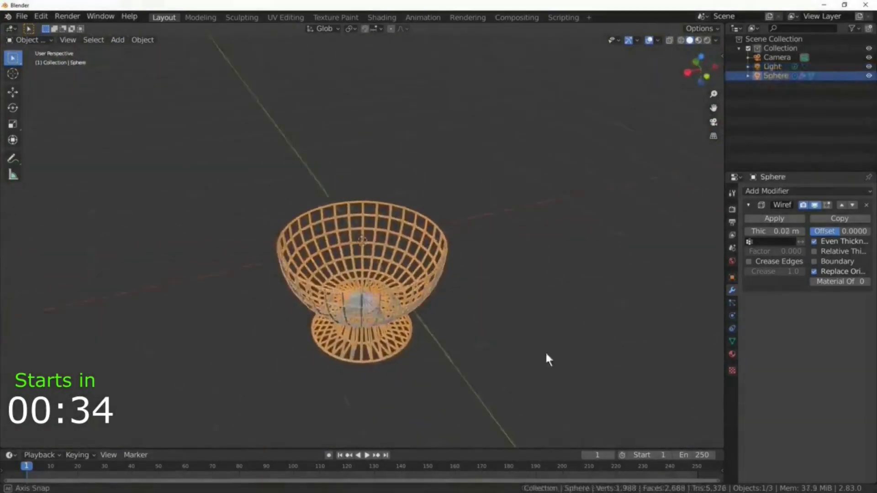
{"action": "middle_click_drag", "start_coordinate": [546, 355], "coordinate": [564, 169]}
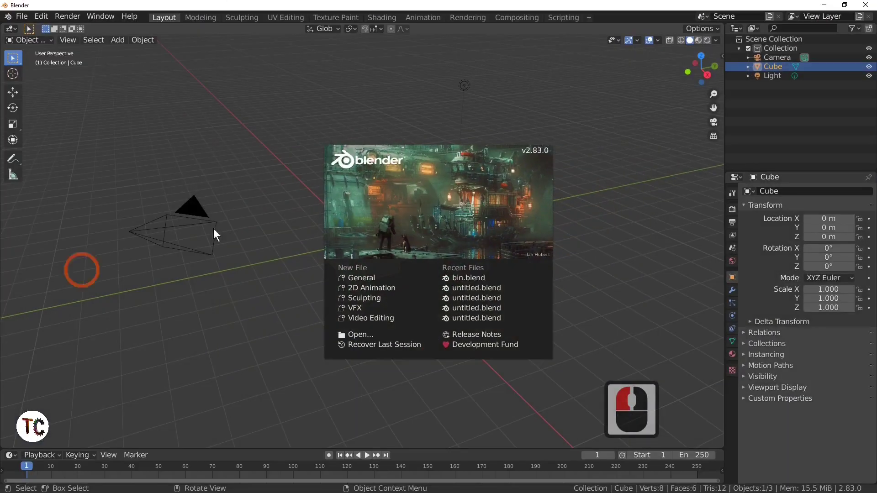
Dismiss the splash screen and delete the default cube from the scene
{"action": "left_click", "coordinate": [374, 239]}
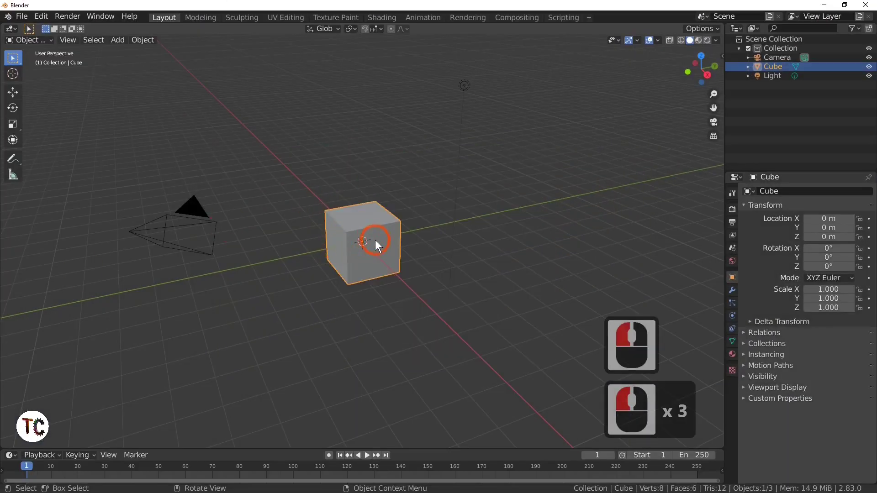
{"action": "key", "text": "x"}
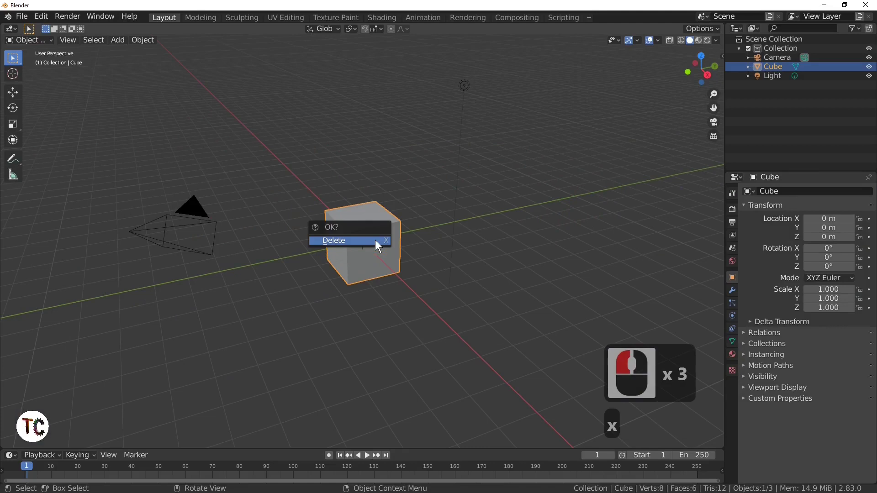
{"action": "left_click", "coordinate": [375, 240]}
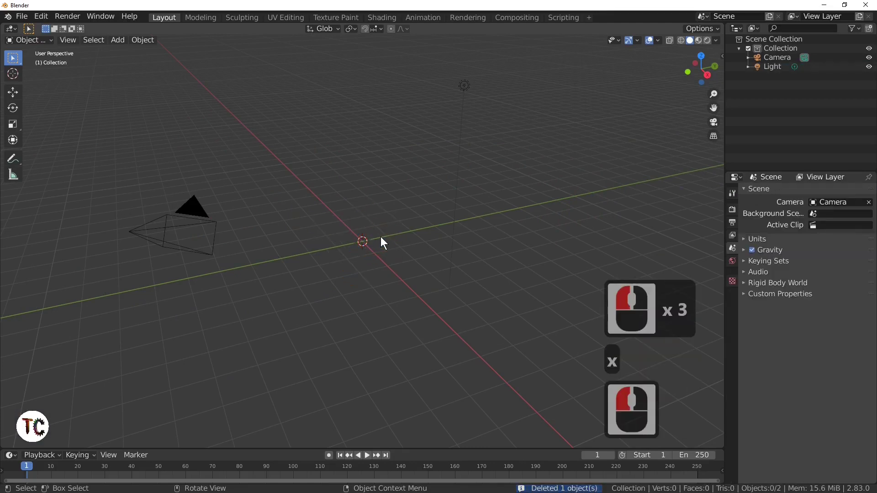
Switch to the Modeling workspace and add a cylinder mesh at the origin
{"action": "left_click", "coordinate": [210, 17]}
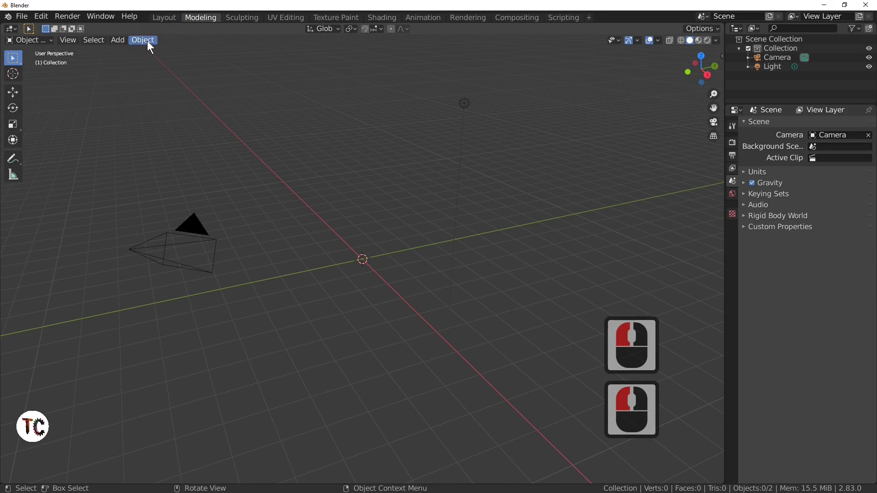
{"action": "left_click", "coordinate": [117, 40]}
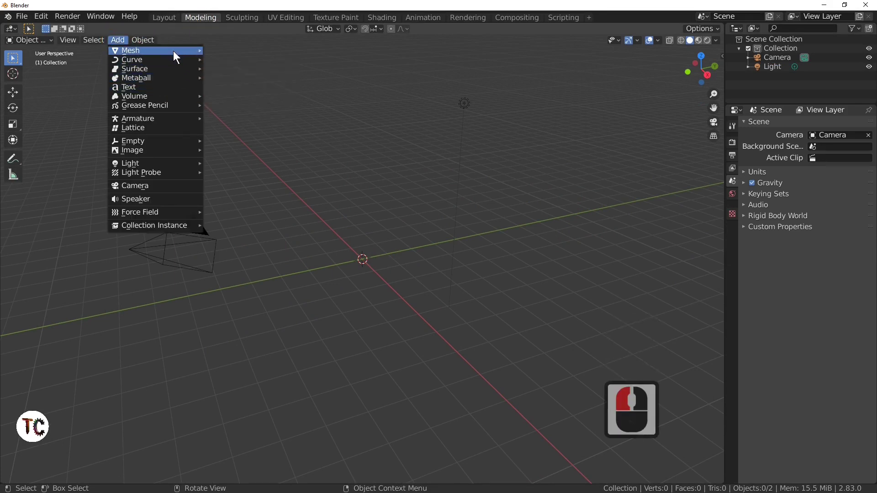
{"action": "mouse_move", "coordinate": [174, 52]}
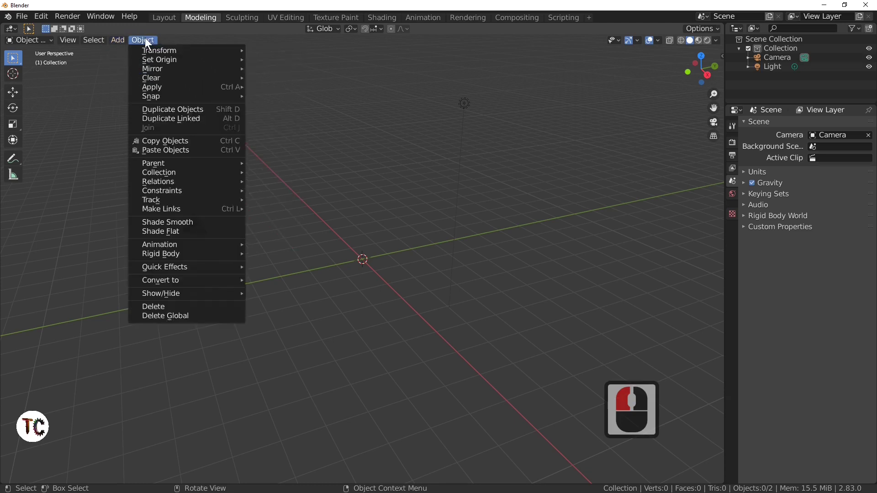
{"action": "left_click", "coordinate": [111, 41]}
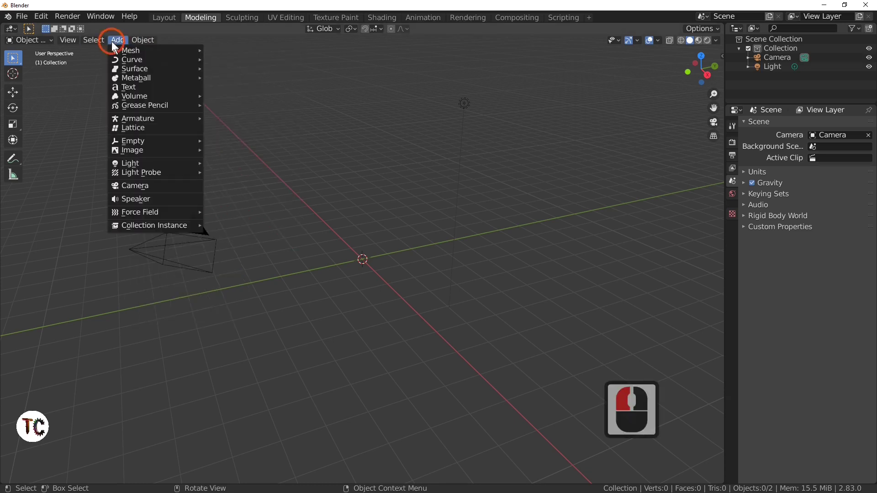
{"action": "left_click", "coordinate": [130, 50]}
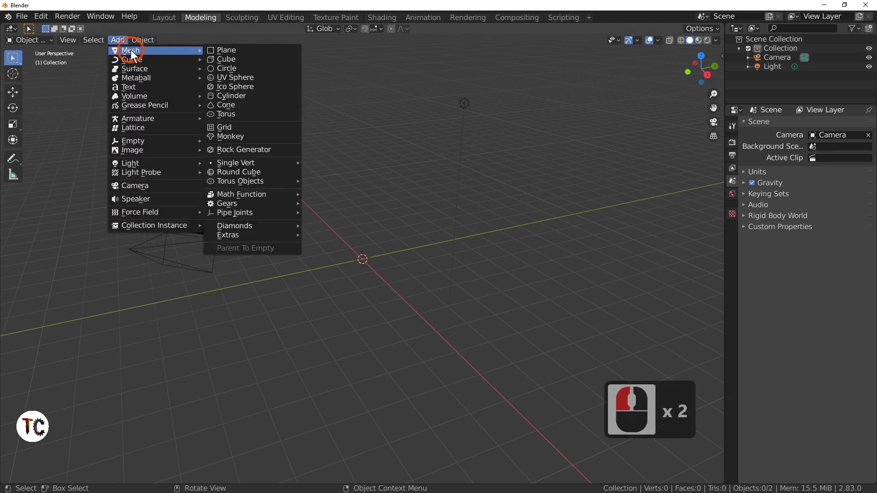
{"action": "left_click", "coordinate": [269, 96]}
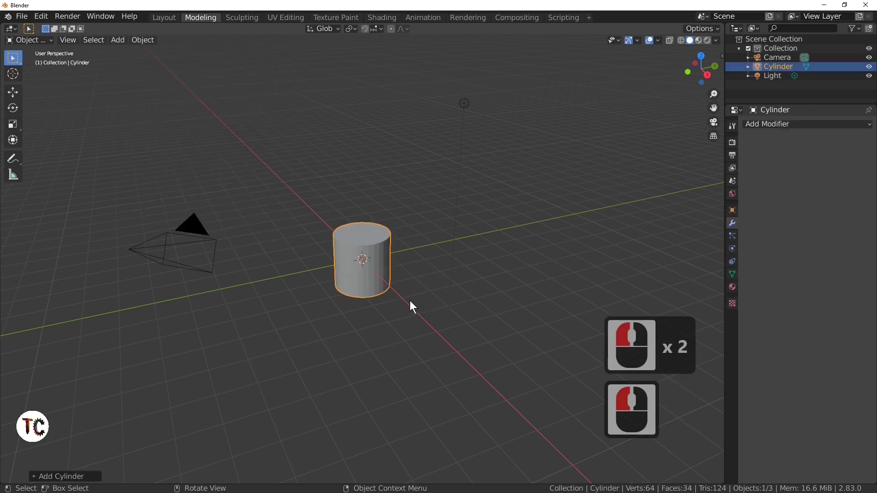
Select the cylinder's bottom face in Edit Mode and scale it to 0.7 to taper the body
{"action": "middle_click_drag", "start_coordinate": [425, 328], "coordinate": [412, 304]}
{"action": "scroll", "coordinate": [416, 322], "scroll_direction": "up", "scroll_amount": 4}
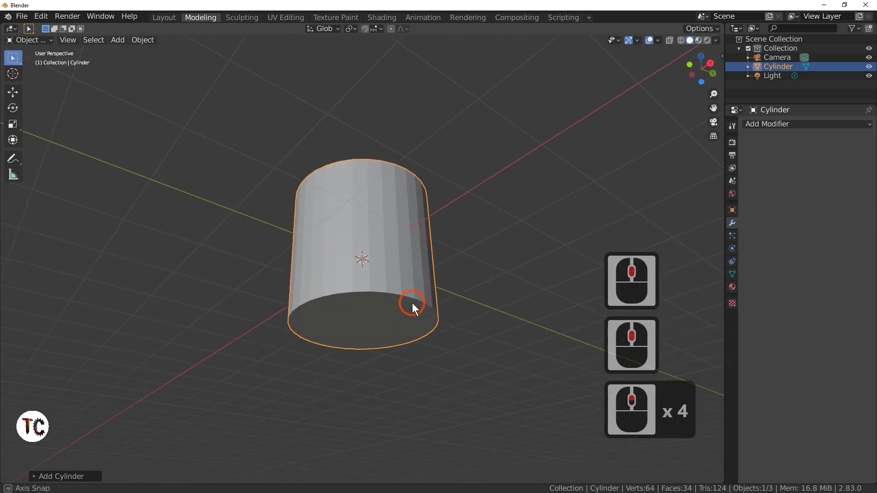
{"action": "key", "text": "Tab"}
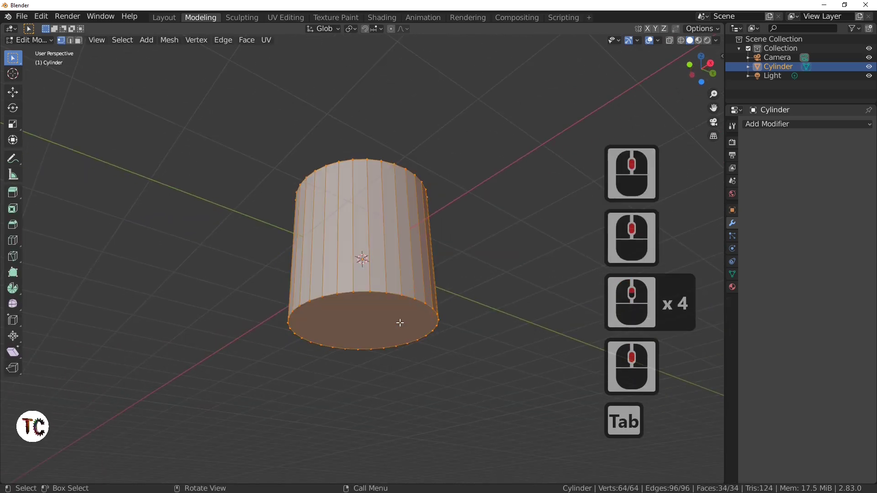
{"action": "left_click", "coordinate": [79, 40]}
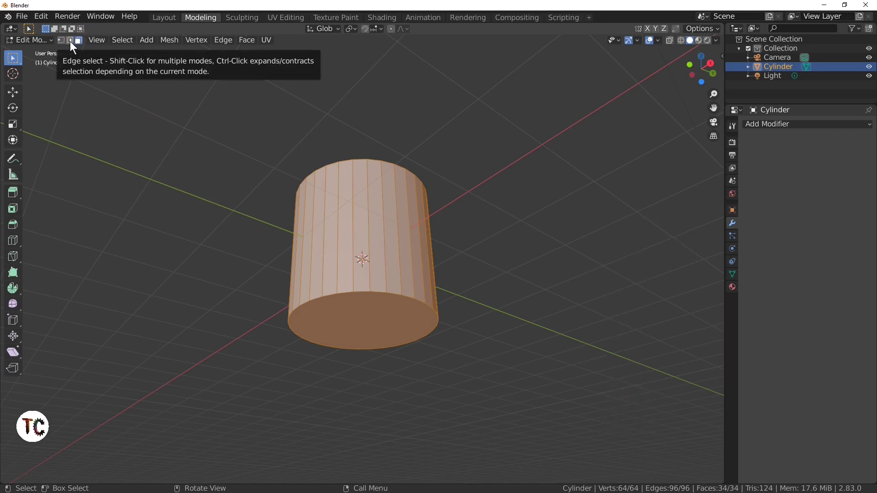
{"action": "left_click", "coordinate": [357, 316]}
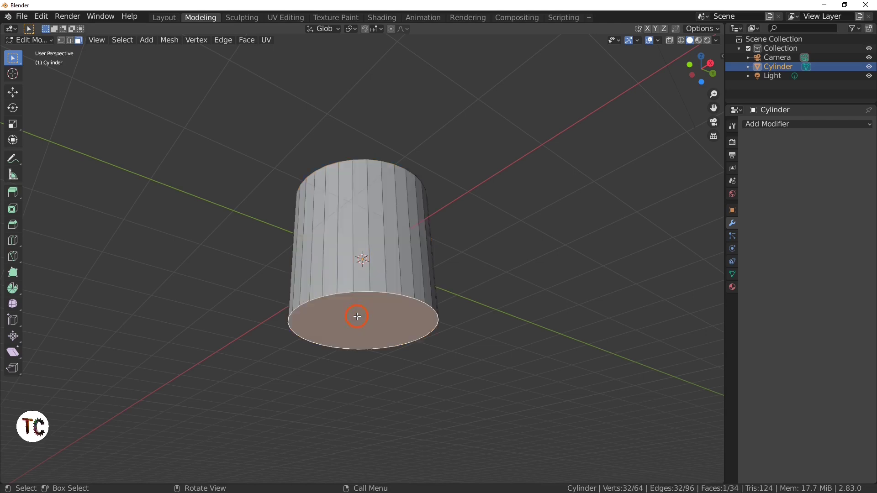
{"action": "middle_click_drag", "start_coordinate": [454, 341], "coordinate": [458, 366]}
{"action": "middle_click_drag", "start_coordinate": [516, 361], "coordinate": [496, 326]}
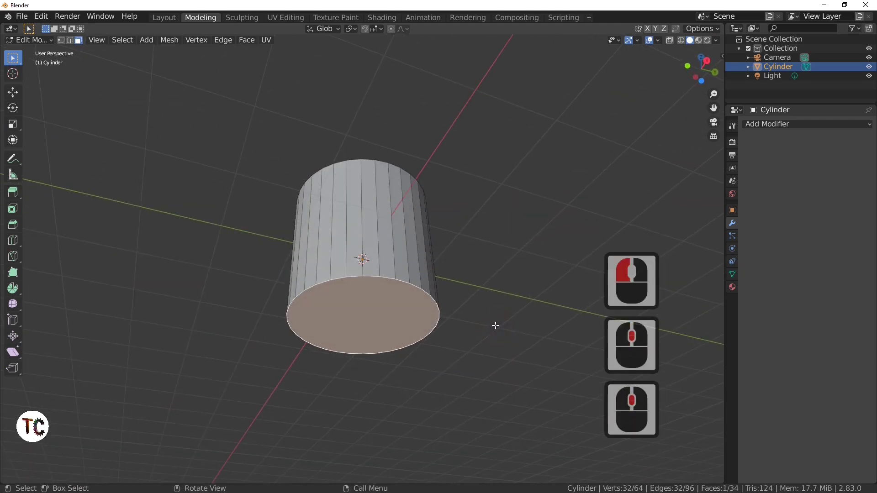
{"action": "key", "text": "s"}
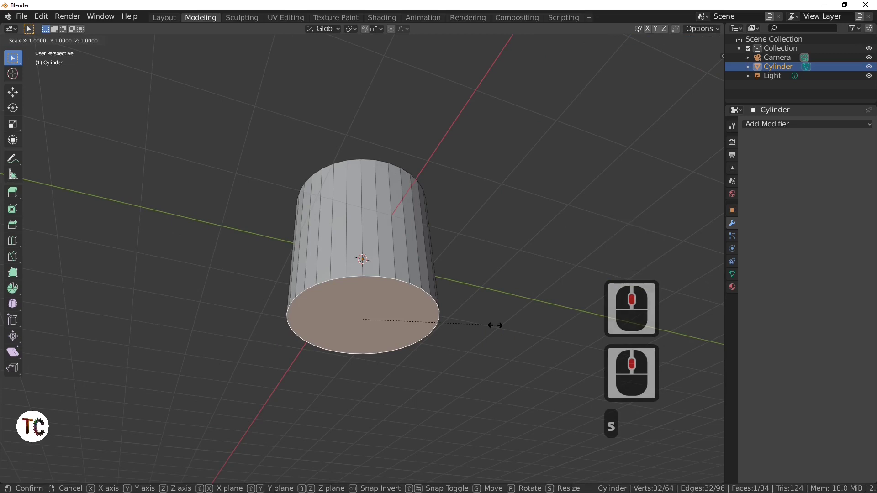
{"action": "type", "text": ".7"}
{"action": "key", "text": "Return"}
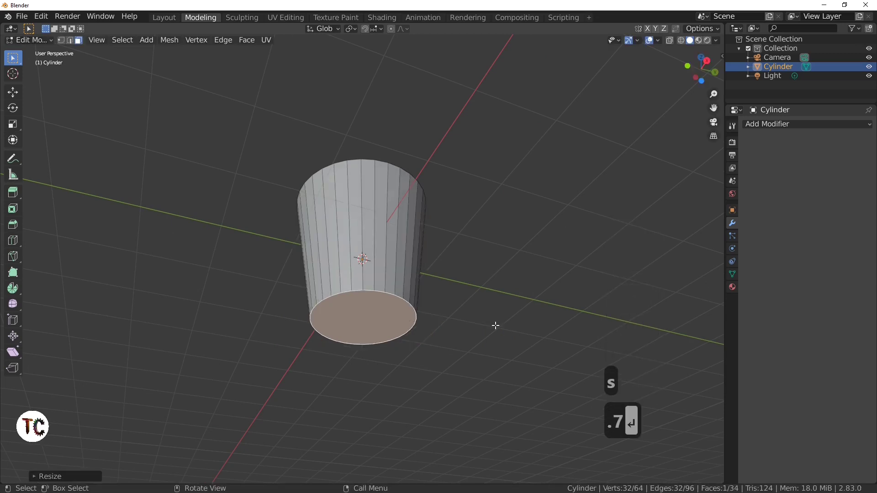
Delete only the top face of the tapered cylinder so its upper end is open
{"action": "middle_click_drag", "start_coordinate": [502, 287], "coordinate": [413, 223]}
{"action": "left_click", "coordinate": [382, 207]}
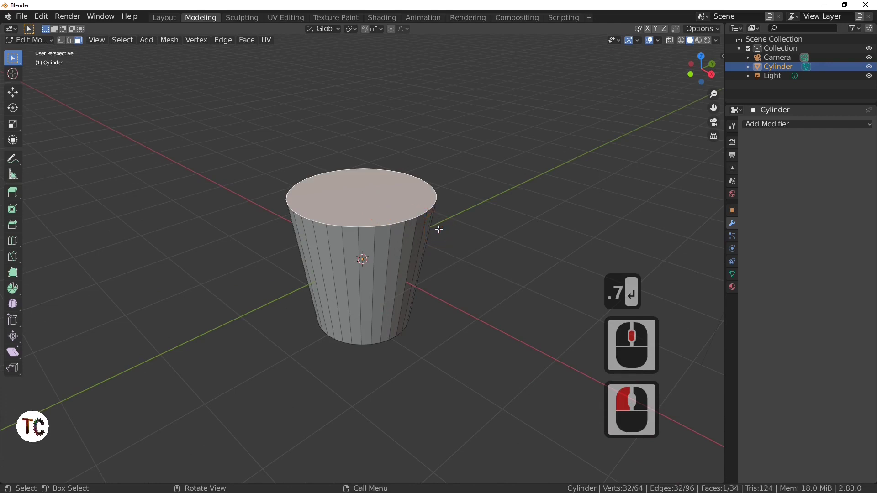
{"action": "key", "text": "x"}
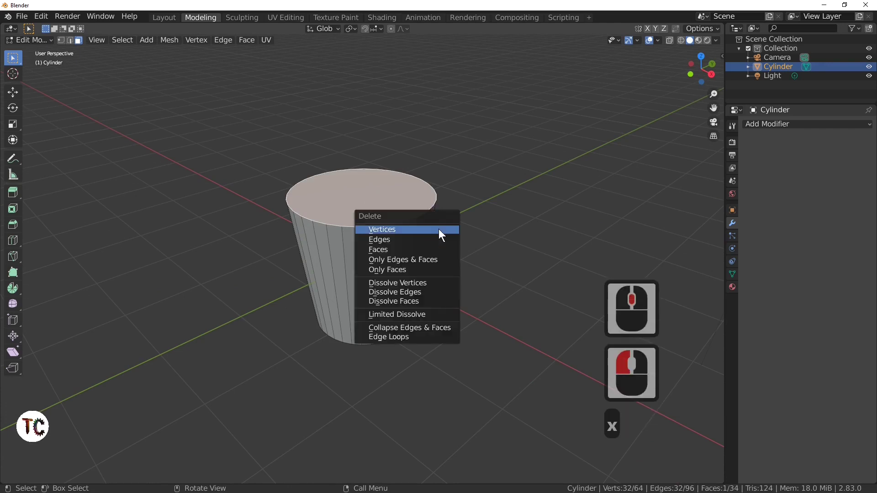
{"action": "left_click", "coordinate": [417, 252]}
{"action": "mouse_move", "coordinate": [434, 253]}
{"action": "middle_mouse_down"}
{"action": "mouse_move", "coordinate": [464, 274]}
{"action": "mouse_move", "coordinate": [444, 244]}
{"action": "middle_mouse_up"}
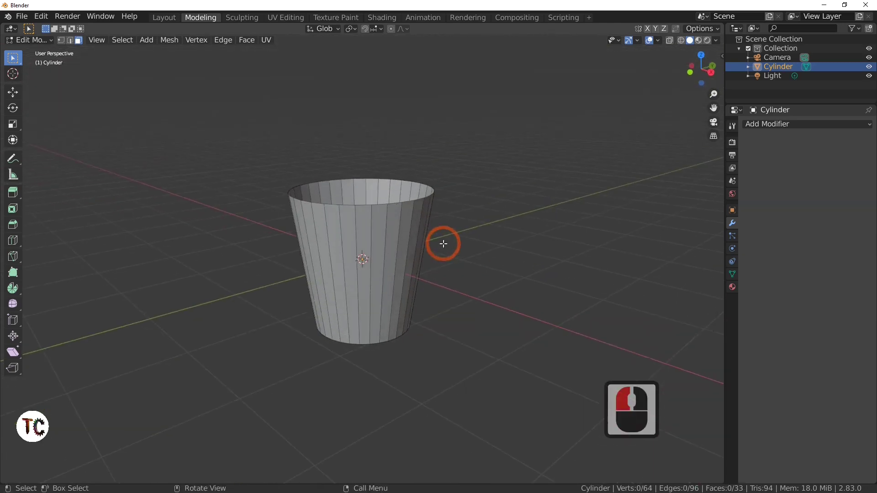
Delete the bottom face of the tapered cylinder, keeping its side walls
{"action": "left_click", "coordinate": [374, 267]}
{"action": "middle_click_drag", "start_coordinate": [374, 267], "coordinate": [369, 292]}
{"action": "left_click", "coordinate": [374, 315]}
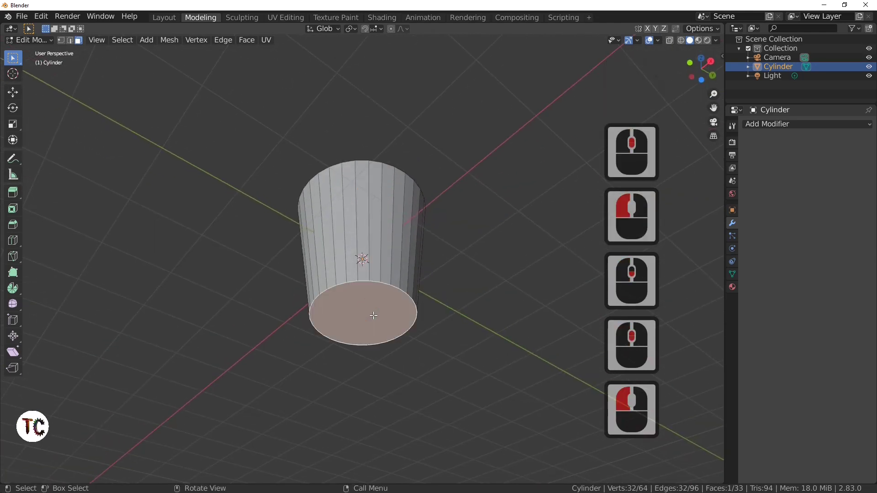
{"action": "key", "text": "x"}
{"action": "left_click", "coordinate": [373, 316]}
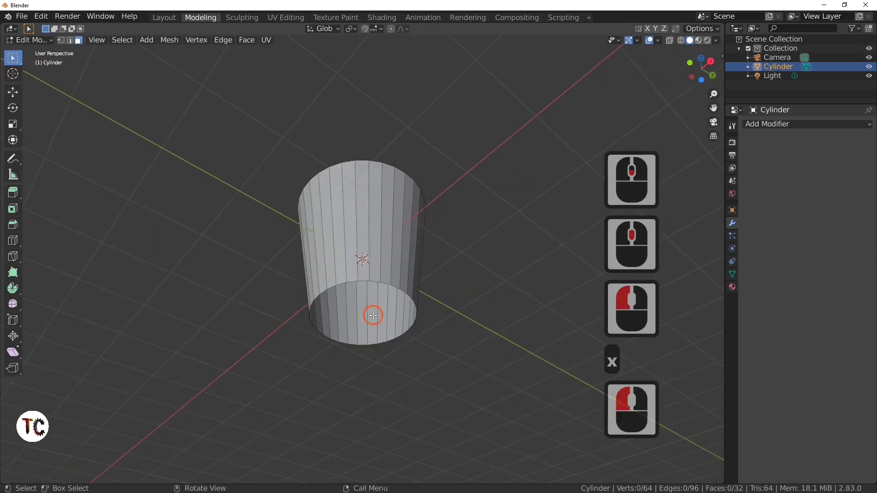
Select the edge loop around the bin's open bottom and close it with Grid Fill
{"action": "middle_click_drag", "start_coordinate": [374, 315], "coordinate": [201, 92]}
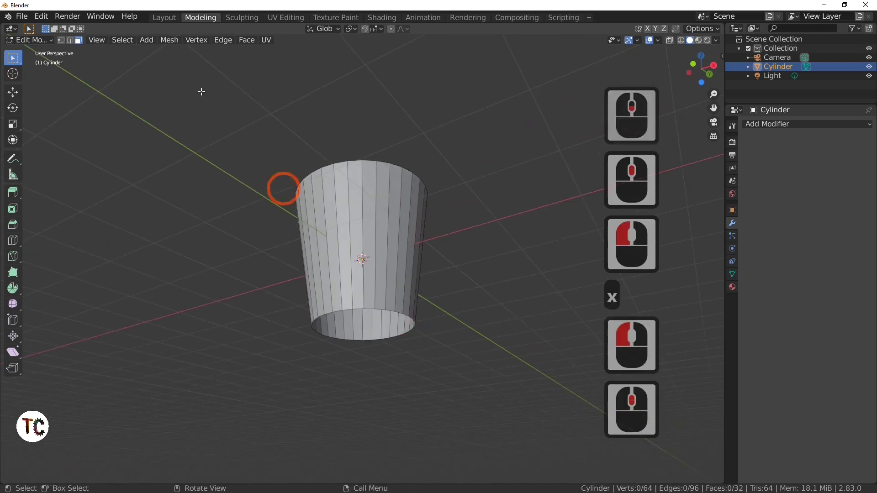
{"action": "left_click", "coordinate": [70, 42]}
{"action": "middle_click_drag", "start_coordinate": [362, 317], "coordinate": [372, 239]}
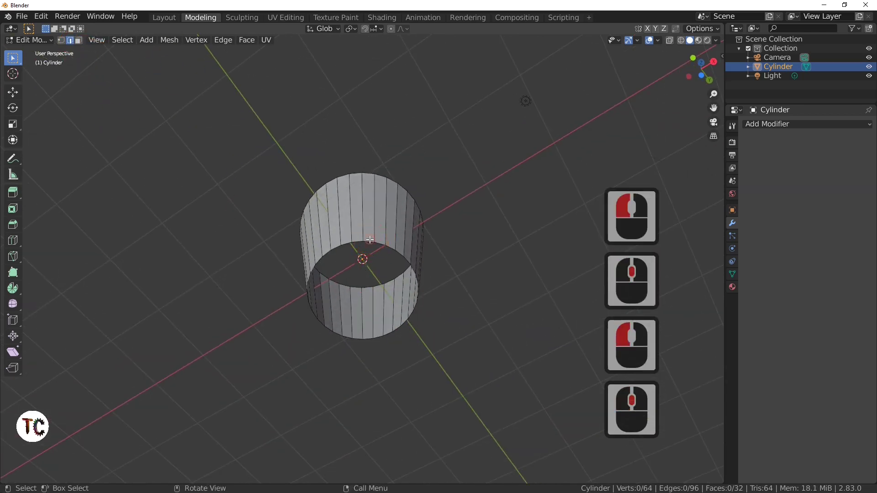
{"action": "left_click", "coordinate": [370, 240]}
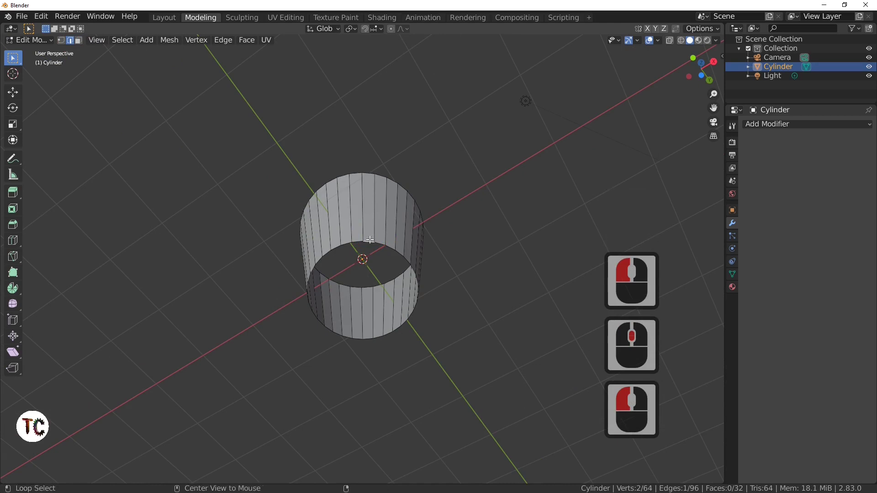
{"action": "left_click", "coordinate": [370, 240], "text": "alt"}
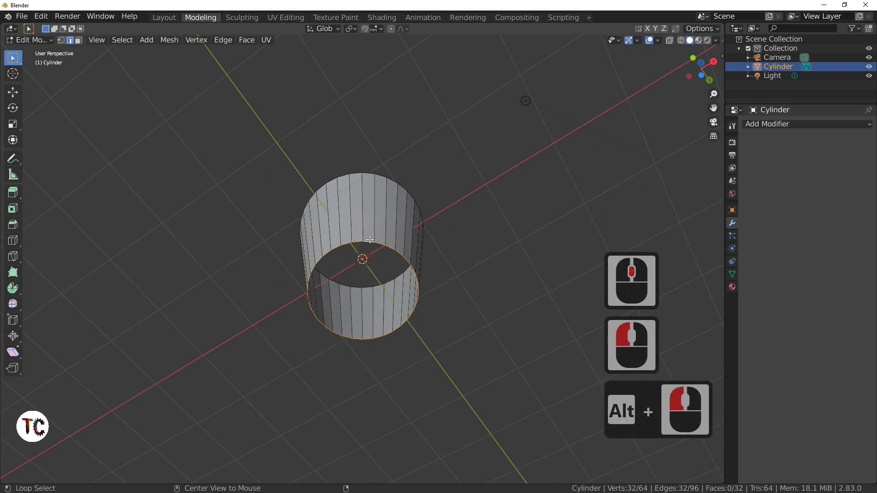
{"action": "middle_click_drag", "start_coordinate": [370, 240], "coordinate": [468, 351]}
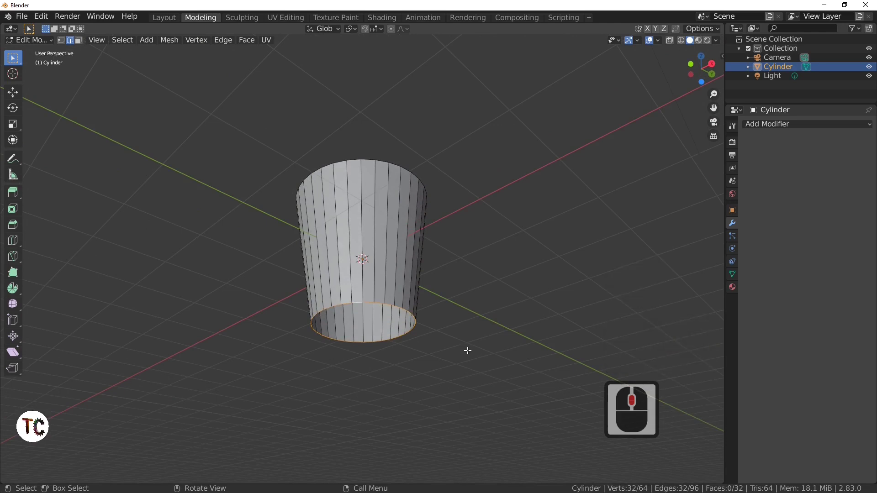
{"action": "key", "text": "F3"}
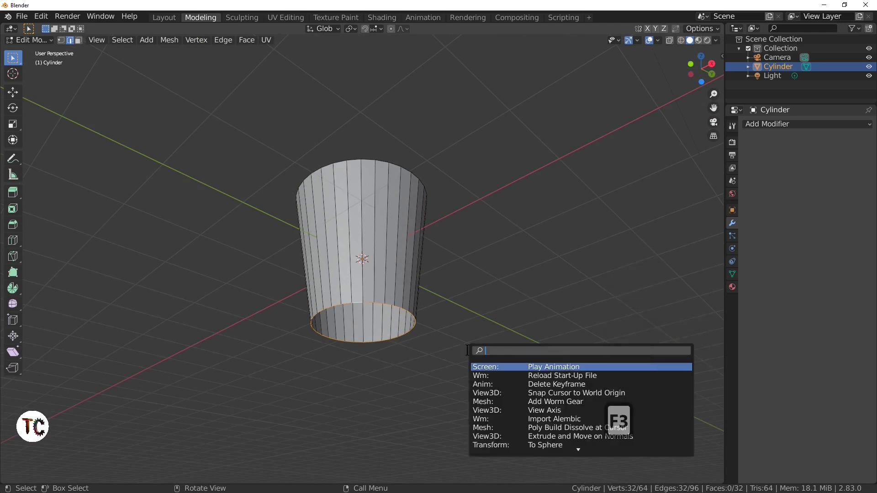
{"action": "type", "text": "grid"}
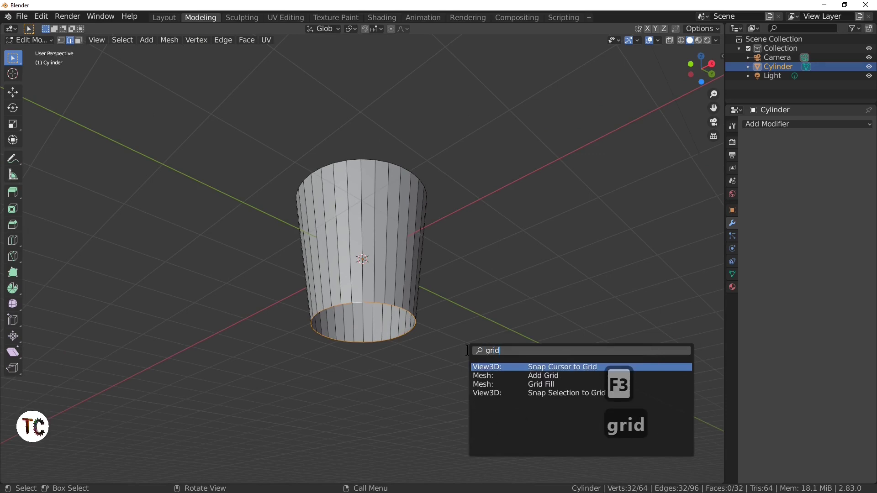
{"action": "left_click", "coordinate": [536, 385]}
{"action": "middle_click_drag", "start_coordinate": [455, 359], "coordinate": [442, 392]}
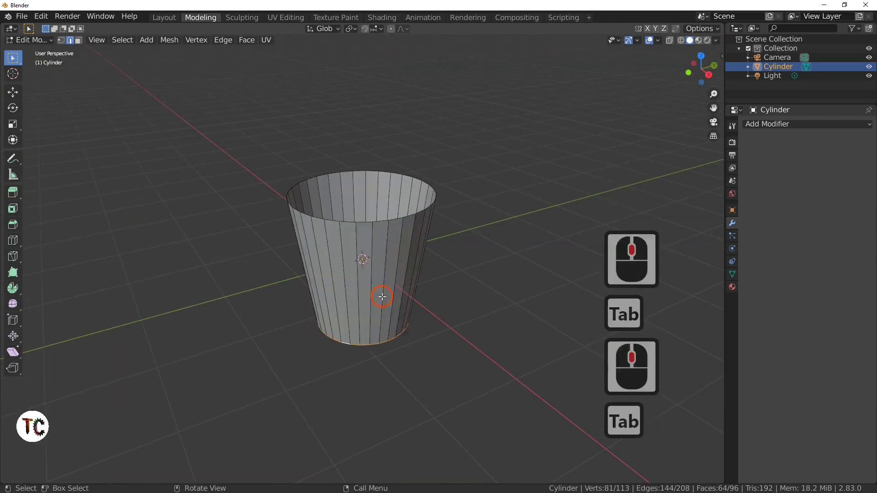
Add 7 evenly spaced horizontal loop cuts around the bin's side wall
{"action": "left_click", "coordinate": [382, 297]}
{"action": "mouse_move", "coordinate": [382, 297]}
{"action": "middle_mouse_down"}
{"action": "mouse_move", "coordinate": [406, 327]}
{"action": "mouse_move", "coordinate": [387, 308]}
{"action": "middle_mouse_up"}
{"action": "key", "text": "ctrl+r"}
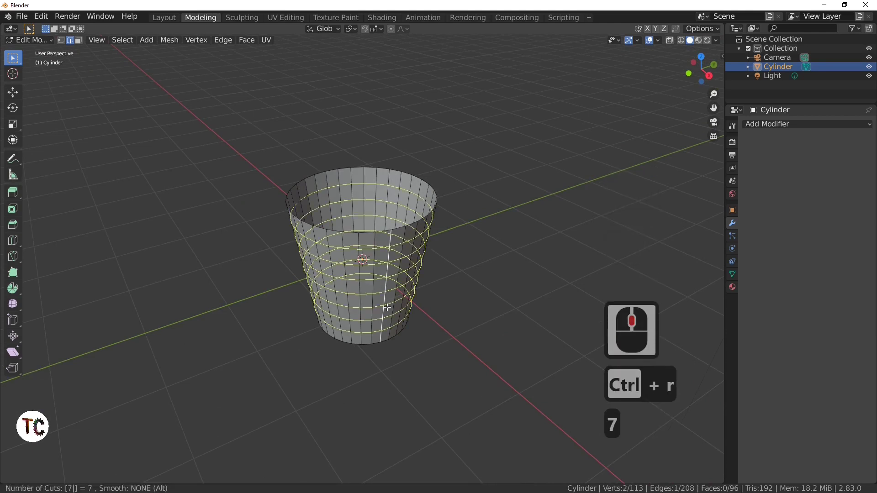
{"action": "left_click", "coordinate": [388, 308]}
{"action": "left_click", "coordinate": [388, 308]}
{"action": "mouse_move", "coordinate": [447, 350]}
{"action": "middle_mouse_down"}
{"action": "mouse_move", "coordinate": [456, 302]}
{"action": "mouse_move", "coordinate": [451, 317]}
{"action": "mouse_move", "coordinate": [415, 329]}
{"action": "mouse_move", "coordinate": [450, 367]}
{"action": "mouse_move", "coordinate": [425, 324]}
{"action": "mouse_move", "coordinate": [415, 320]}
{"action": "mouse_move", "coordinate": [449, 352]}
{"action": "mouse_move", "coordinate": [454, 347]}
{"action": "mouse_move", "coordinate": [367, 320]}
{"action": "mouse_move", "coordinate": [443, 377]}
{"action": "mouse_move", "coordinate": [410, 365]}
{"action": "mouse_move", "coordinate": [424, 322]}
{"action": "mouse_move", "coordinate": [453, 319]}
{"action": "mouse_move", "coordinate": [427, 311]}
{"action": "mouse_move", "coordinate": [579, 303]}
{"action": "middle_mouse_up"}
Apply smooth shading to the bin in Object Mode and return to Edit Mode
{"action": "key", "text": "Tab"}
{"action": "key", "text": "Tab"}
{"action": "key", "text": "Tab"}
{"action": "right_click", "coordinate": [385, 302]}
{"action": "left_click", "coordinate": [385, 300]}
{"action": "key", "text": "Tab"}
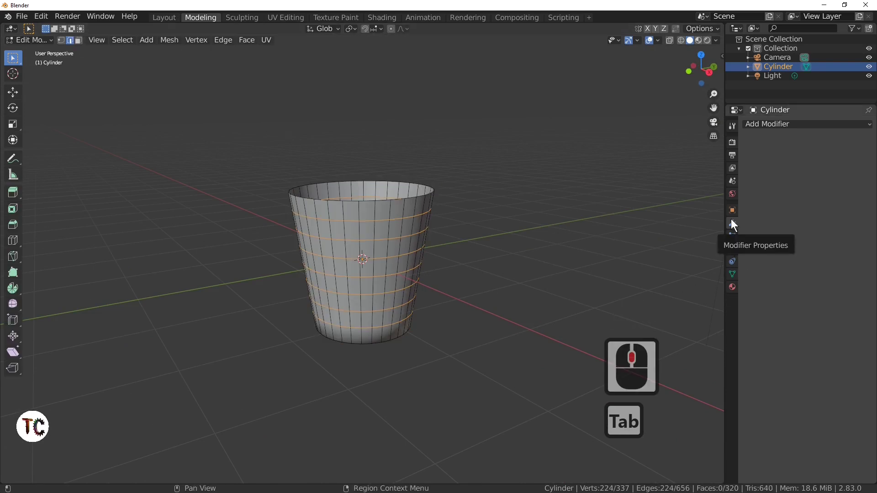
Add a Wireframe modifier to the bin and check the resulting mesh in Object Mode
{"action": "left_click", "coordinate": [758, 124]}
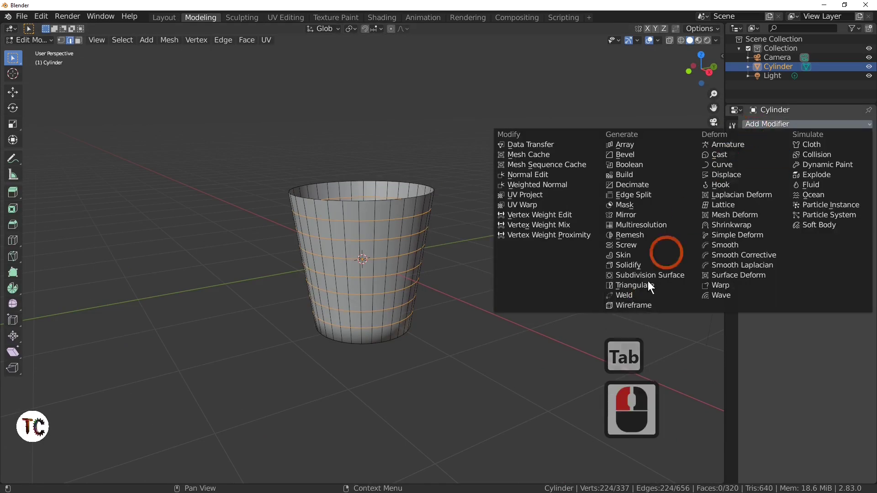
{"action": "left_click", "coordinate": [640, 305]}
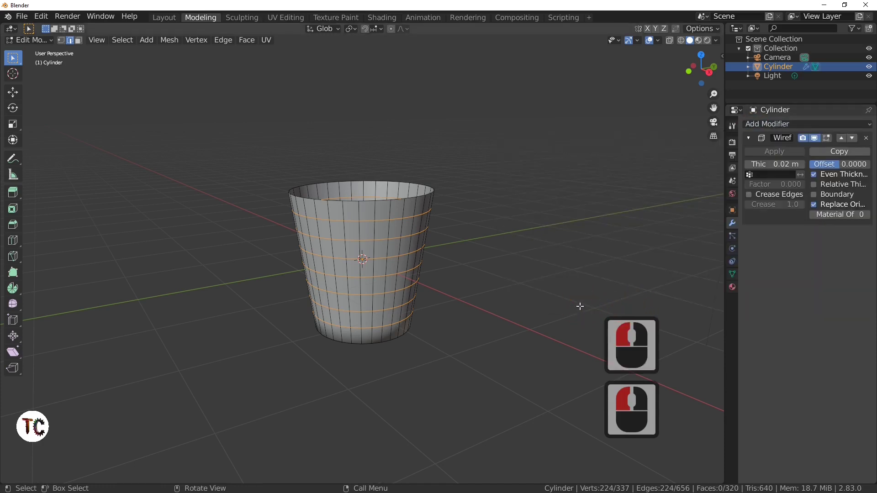
{"action": "key", "text": "Tab"}
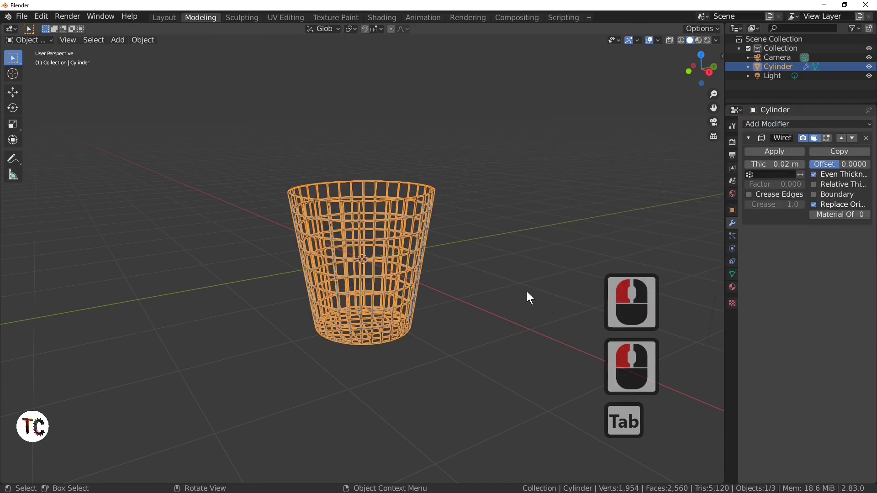
{"action": "middle_click_drag", "start_coordinate": [527, 292], "coordinate": [577, 317]}
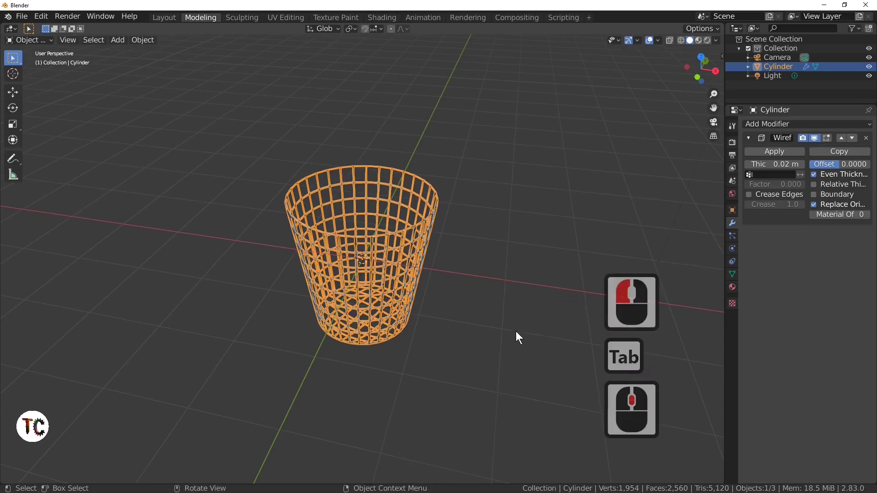
{"action": "scroll", "coordinate": [518, 321], "scroll_direction": "up", "scroll_amount": 5}
{"action": "middle_click_drag", "start_coordinate": [519, 311], "coordinate": [473, 376]}
{"action": "scroll", "coordinate": [437, 349], "scroll_direction": "down", "scroll_amount": 4}
{"action": "middle_click_drag", "start_coordinate": [437, 349], "coordinate": [456, 325]}
{"action": "scroll", "coordinate": [450, 319], "scroll_direction": "down", "scroll_amount": 3}
{"action": "scroll", "coordinate": [493, 341], "scroll_direction": "up", "scroll_amount": 4}
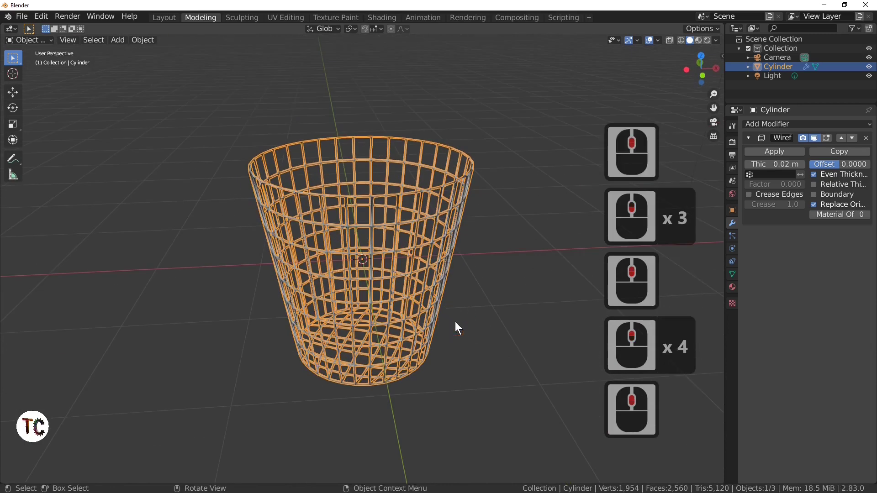
Select all faces of the bin in face select mode and apply Poke Faces
{"action": "key", "text": "Tab"}
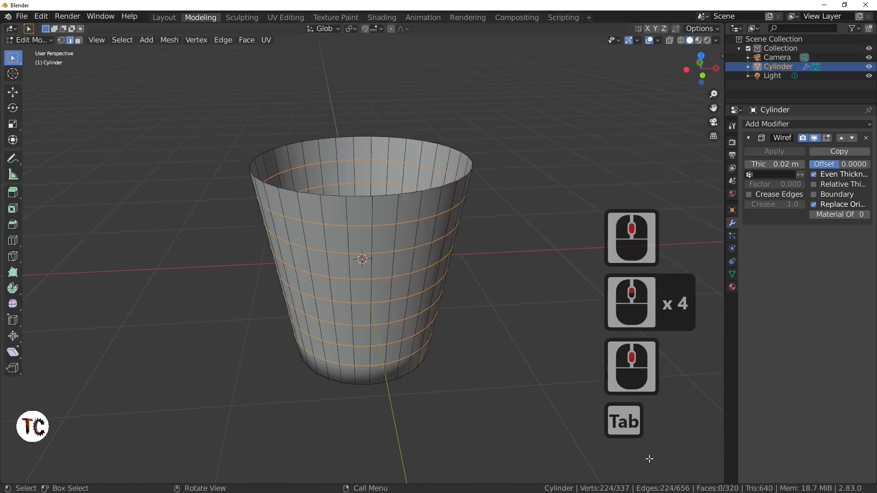
{"action": "left_click", "coordinate": [79, 40]}
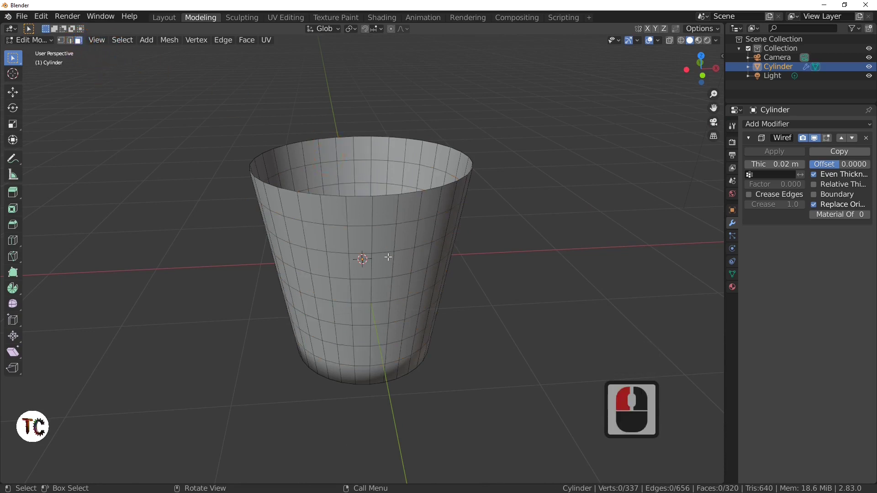
{"action": "key", "text": "a"}
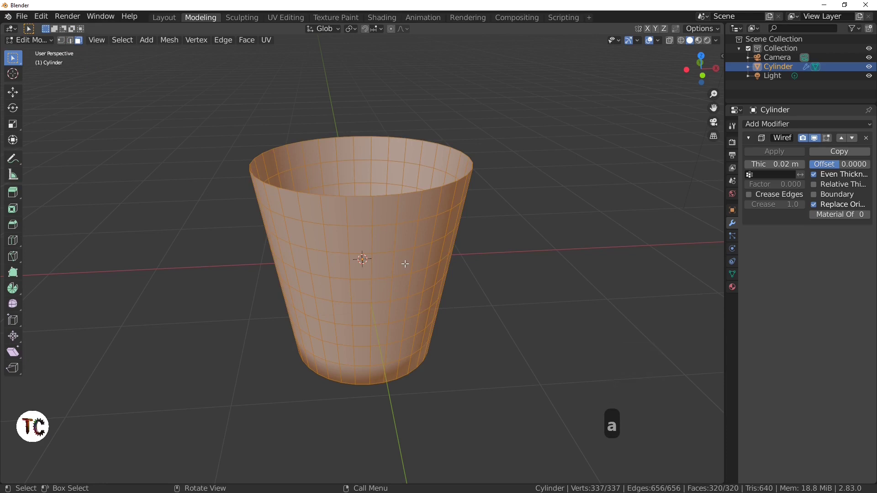
{"action": "right_click", "coordinate": [406, 264]}
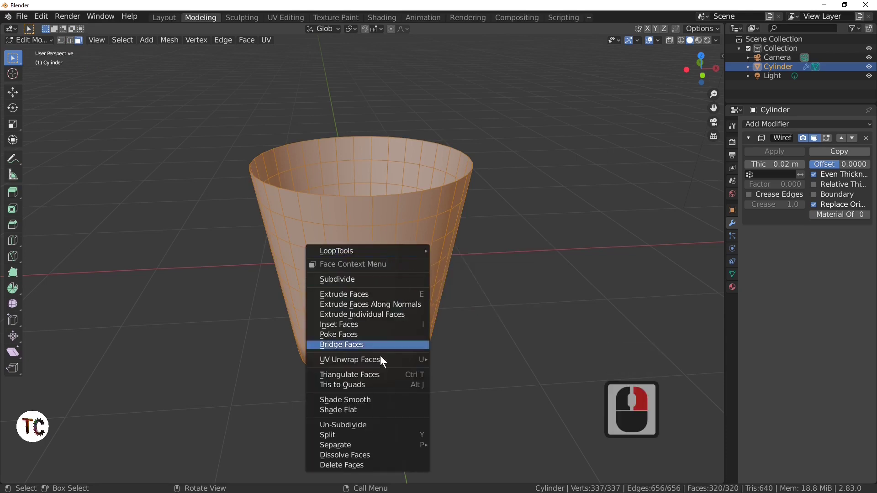
{"action": "left_click", "coordinate": [368, 334]}
{"action": "middle_click_drag", "start_coordinate": [458, 349], "coordinate": [422, 316]}
{"action": "scroll", "coordinate": [422, 316], "scroll_direction": "up", "scroll_amount": 4}
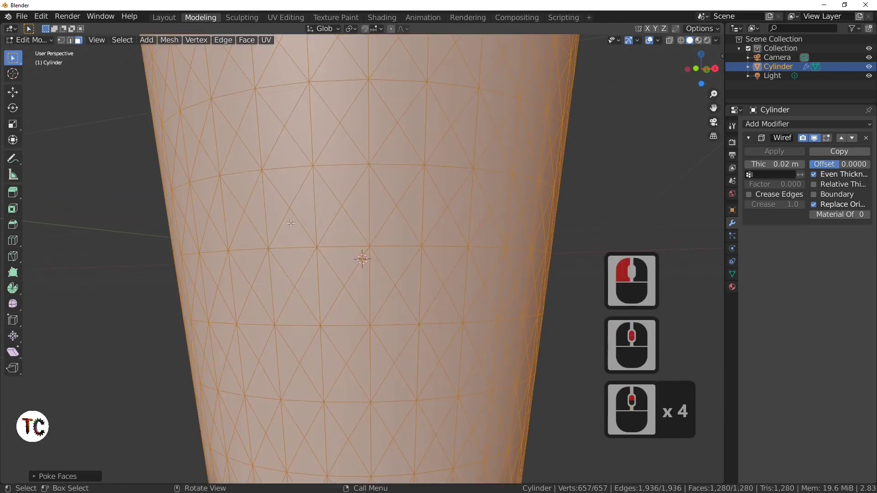
{"action": "middle_click_drag", "start_coordinate": [383, 317], "coordinate": [468, 382]}
{"action": "scroll", "coordinate": [447, 370], "scroll_direction": "down", "scroll_amount": 3}
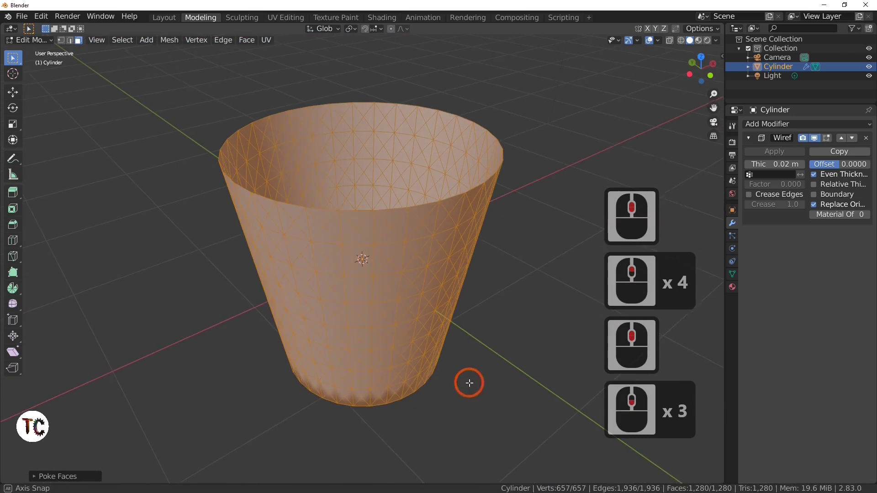
Convert the poked triangles of the whole bin with Tris to Quads to form a diamond pattern
{"action": "right_click", "coordinate": [391, 296]}
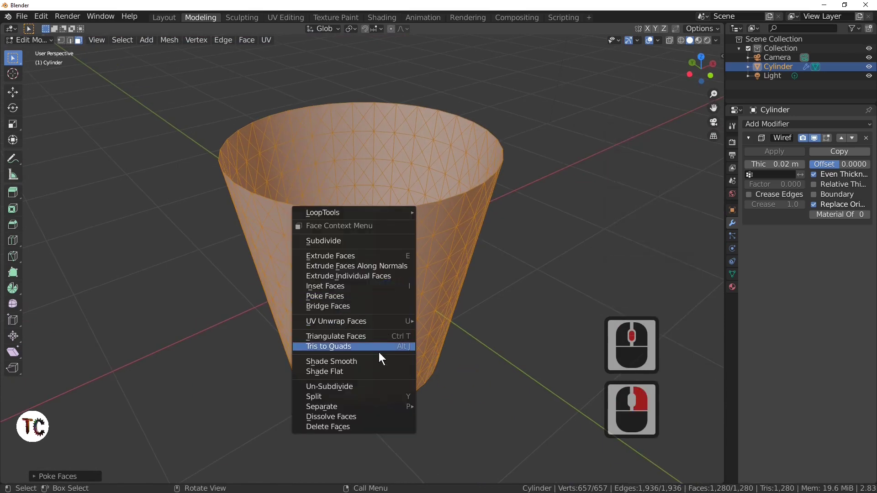
{"action": "left_click", "coordinate": [316, 349]}
{"action": "middle_click_drag", "start_coordinate": [412, 289], "coordinate": [395, 260]}
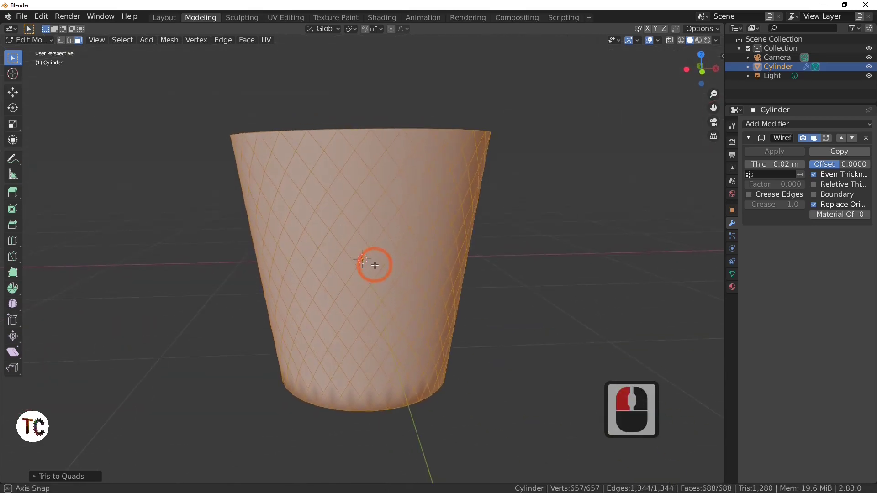
{"action": "scroll", "coordinate": [384, 265], "scroll_direction": "up", "scroll_amount": 3}
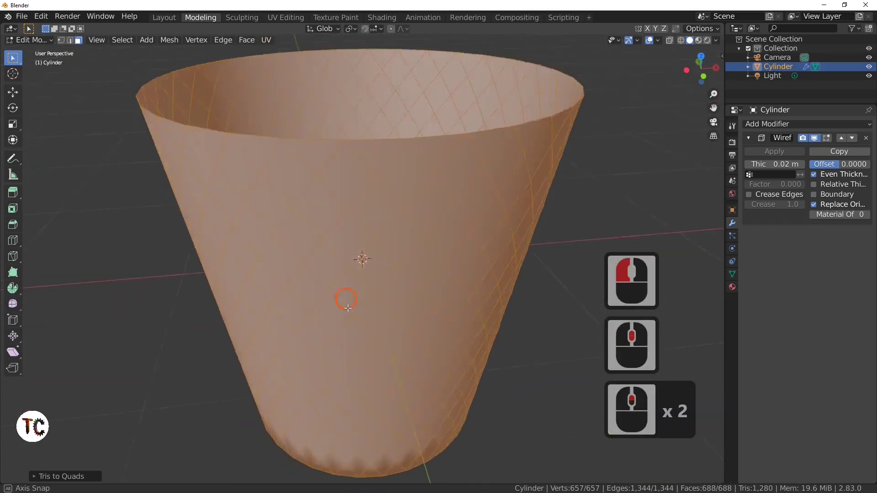
{"action": "middle_click_drag", "start_coordinate": [347, 309], "coordinate": [369, 307]}
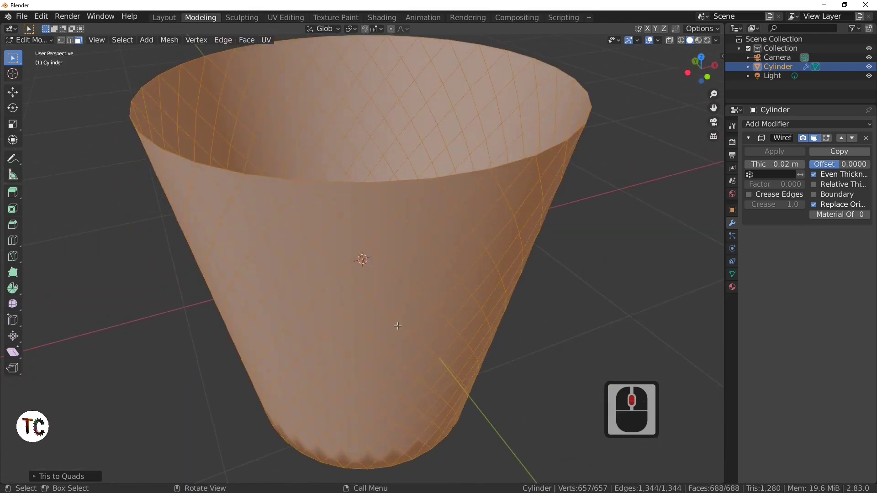
Examine the diamond wireframe basket in Object Mode, from the right orthographic view and from several perspective angles
{"action": "key", "text": "grave"}
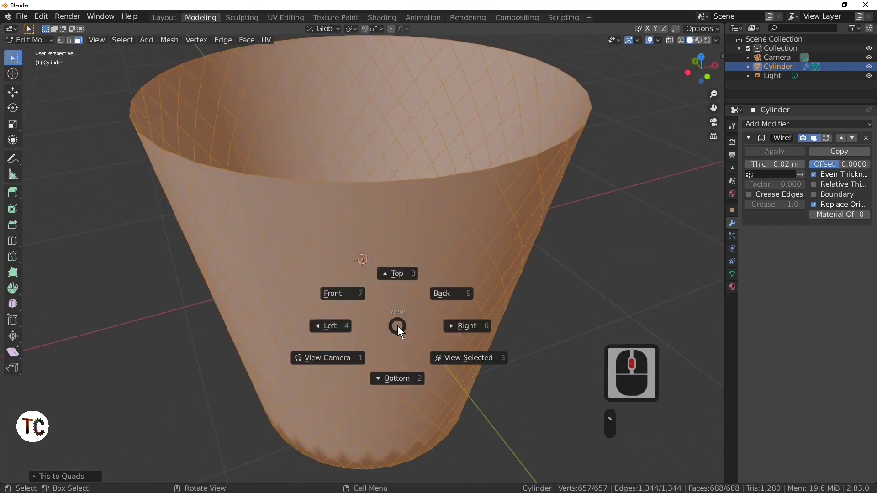
{"action": "left_click", "coordinate": [607, 241]}
{"action": "key", "text": "Tab"}
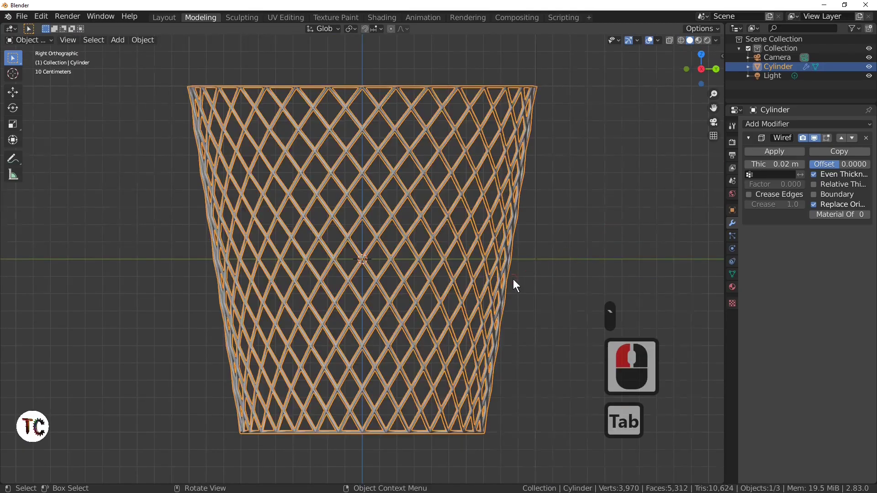
{"action": "middle_click_drag", "start_coordinate": [513, 281], "coordinate": [470, 344]}
{"action": "scroll", "coordinate": [411, 382], "scroll_direction": "up", "scroll_amount": 4}
{"action": "scroll", "coordinate": [449, 314], "scroll_direction": "down", "scroll_amount": 5}
{"action": "scroll", "coordinate": [457, 346], "scroll_direction": "up", "scroll_amount": 2}
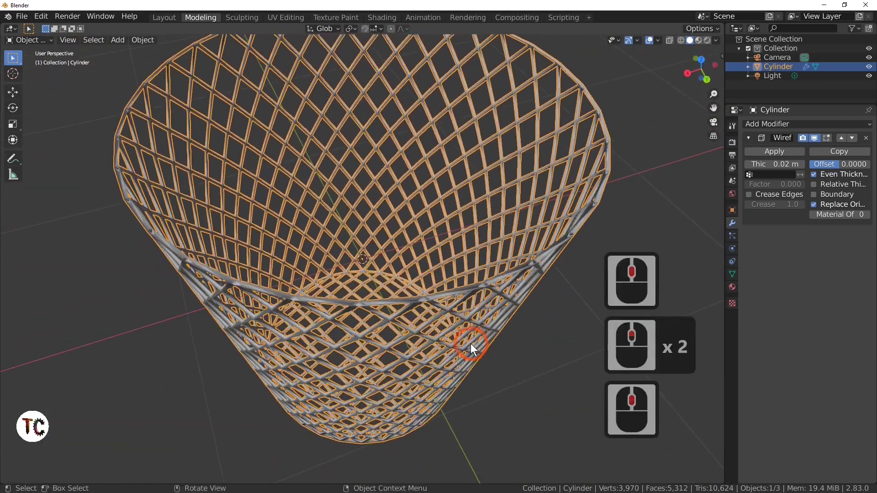
{"action": "left_click", "coordinate": [459, 345]}
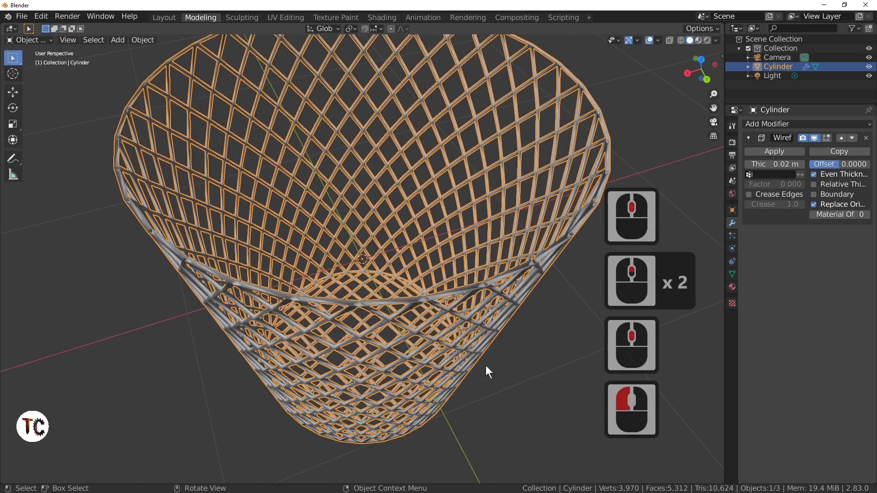
{"action": "scroll", "coordinate": [476, 364], "scroll_direction": "down", "scroll_amount": 3}
{"action": "left_click", "coordinate": [481, 314]}
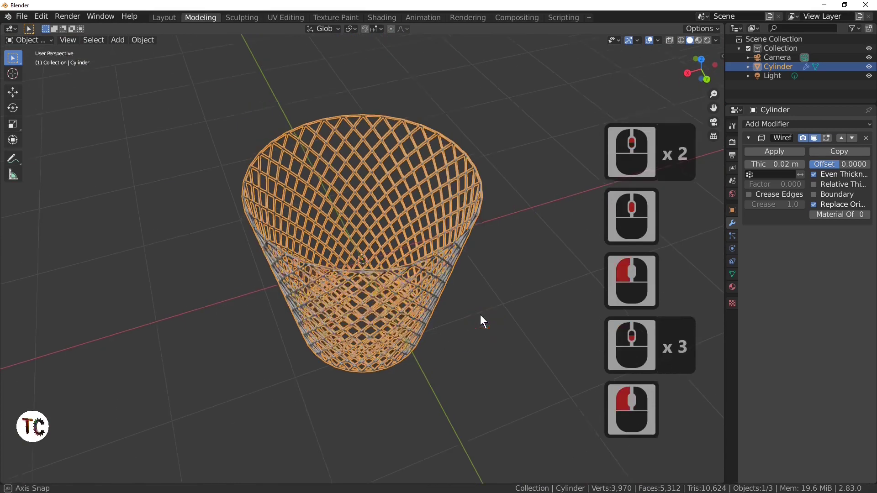
{"action": "middle_click_drag", "start_coordinate": [480, 314], "coordinate": [467, 275]}
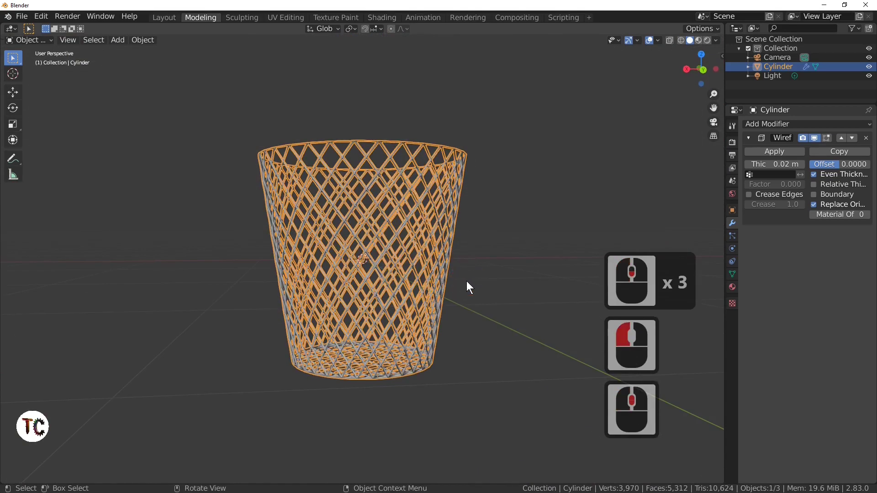
Replace the finished basket with a new cube mesh and open the cube in Edit Mode
{"action": "key", "text": "x"}
{"action": "left_click", "coordinate": [467, 281]}
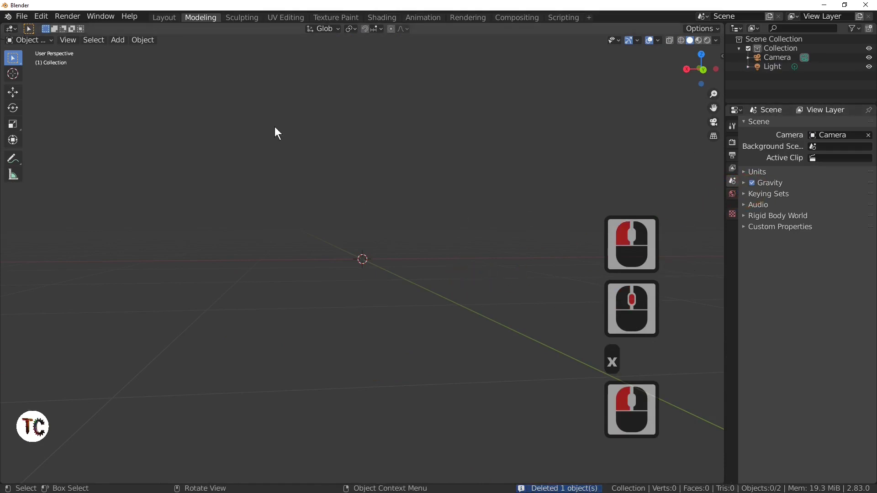
{"action": "left_click", "coordinate": [119, 40]}
{"action": "mouse_move", "coordinate": [138, 51]}
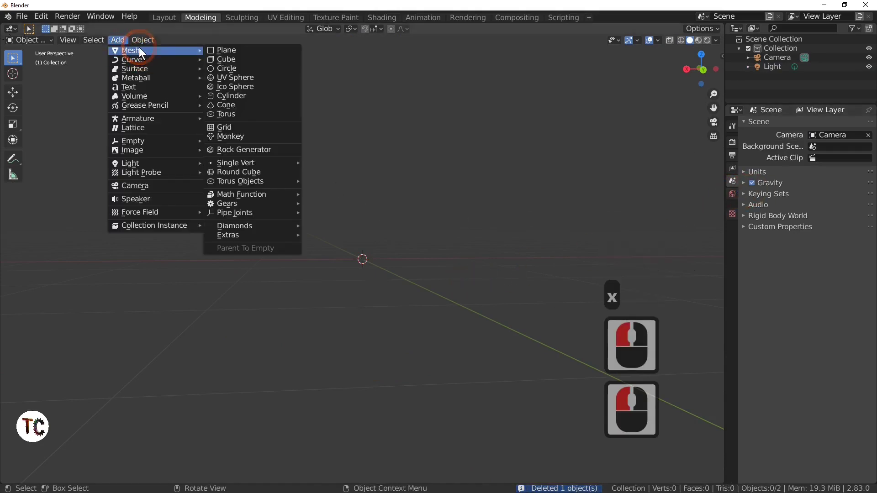
{"action": "left_click", "coordinate": [252, 64]}
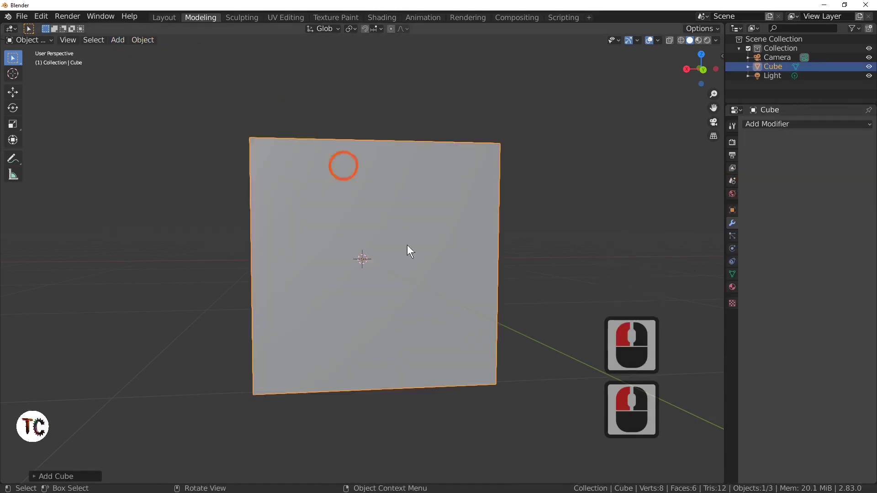
{"action": "middle_click_drag", "start_coordinate": [407, 249], "coordinate": [444, 327]}
{"action": "key", "text": "Tab"}
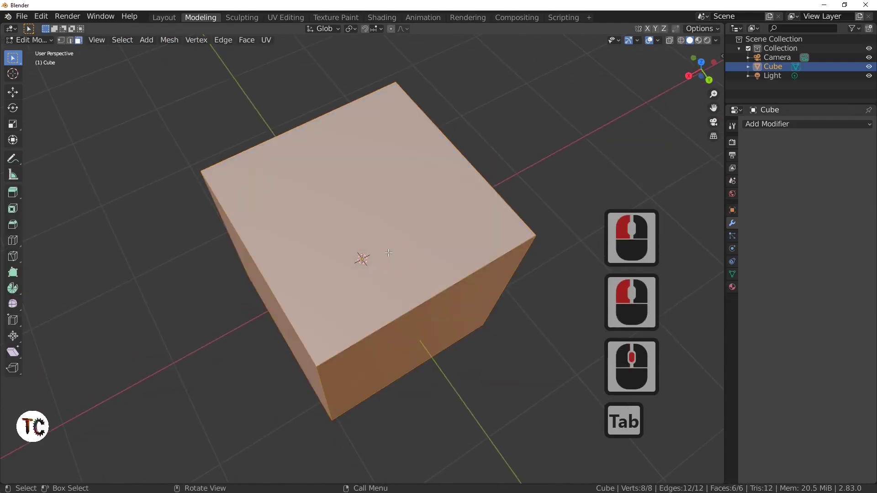
Delete the cube's top face to leave an open box
{"action": "left_click", "coordinate": [371, 245]}
{"action": "middle_click_drag", "start_coordinate": [373, 245], "coordinate": [393, 241]}
{"action": "key", "text": "x"}
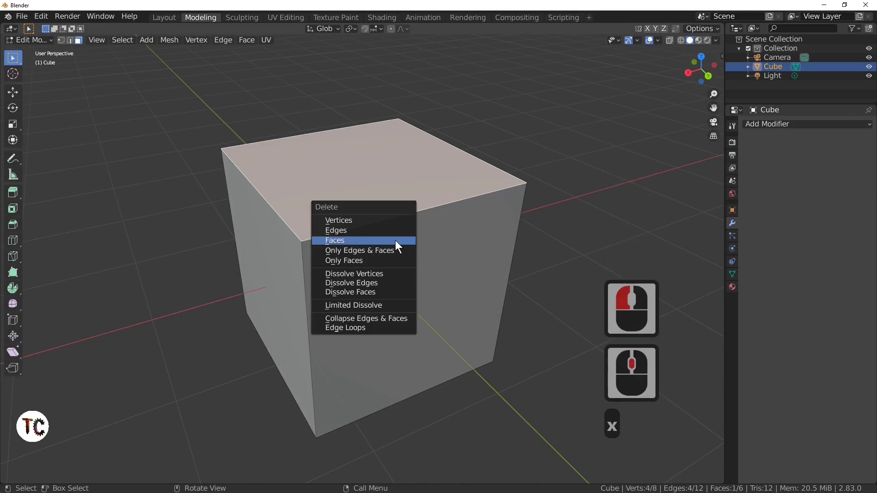
{"action": "left_click", "coordinate": [396, 241]}
{"action": "middle_click_drag", "start_coordinate": [393, 239], "coordinate": [462, 305]}
{"action": "left_click", "coordinate": [366, 292]}
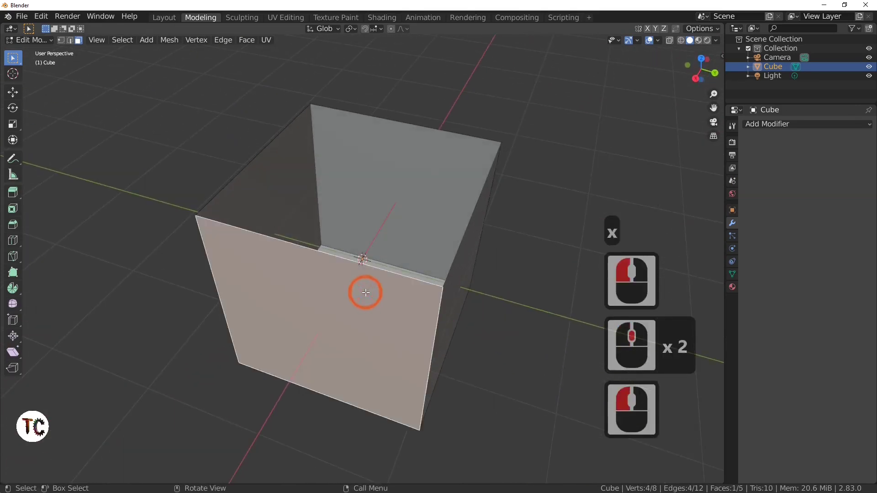
{"action": "key", "text": "ctrl+r"}
{"action": "left_click", "coordinate": [366, 292]}
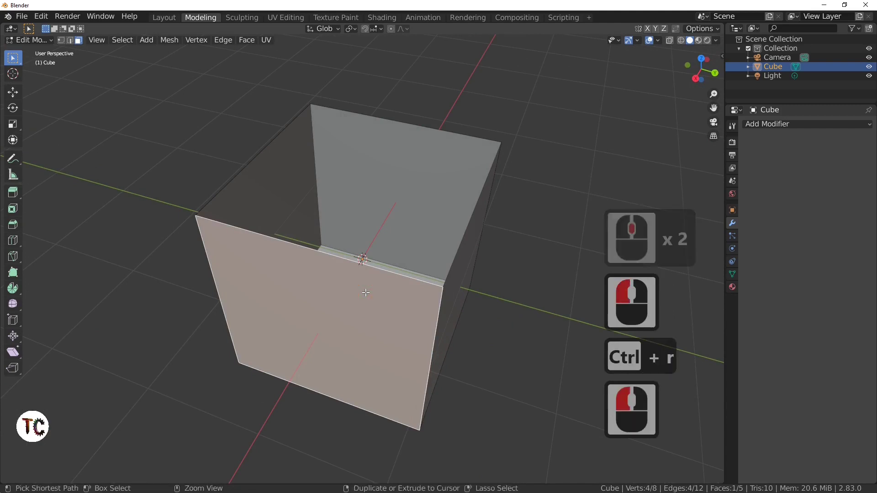
{"action": "key", "text": "ctrl+r"}
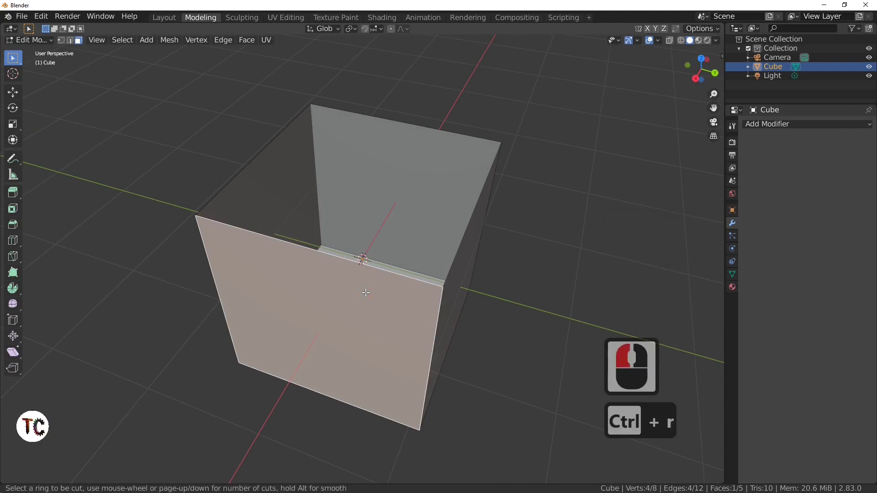
{"action": "left_click", "coordinate": [365, 292]}
{"action": "left_click", "coordinate": [372, 279]}
{"action": "left_click", "coordinate": [375, 280]}
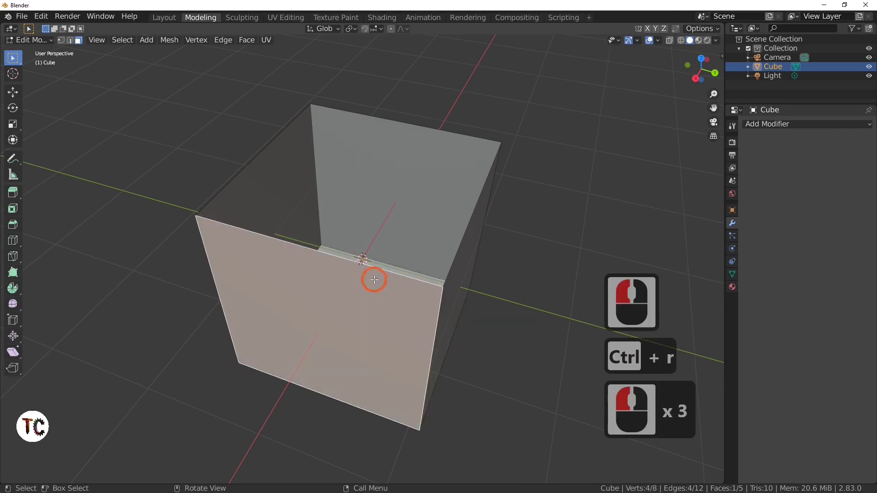
Add seven evenly spaced vertical loop cuts across one opposite pair of side walls and the floor
{"action": "key", "text": "ctrl+r"}
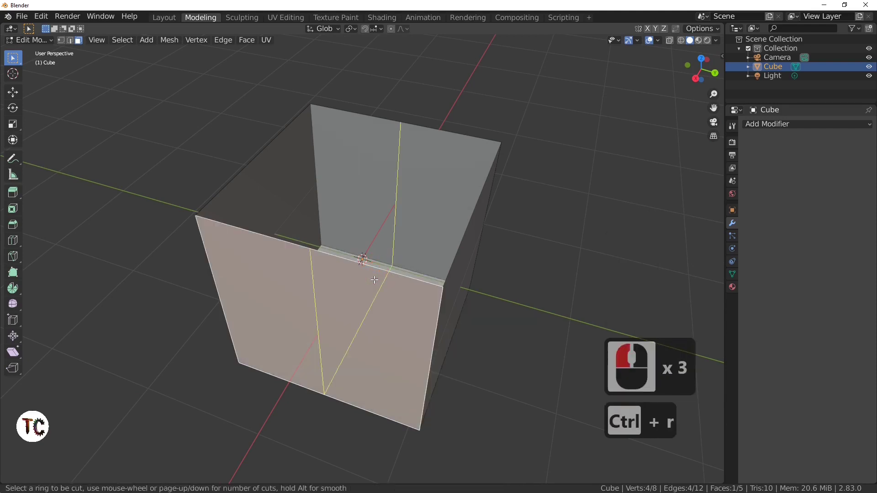
{"action": "key", "text": "7"}
{"action": "left_click", "coordinate": [375, 280]}
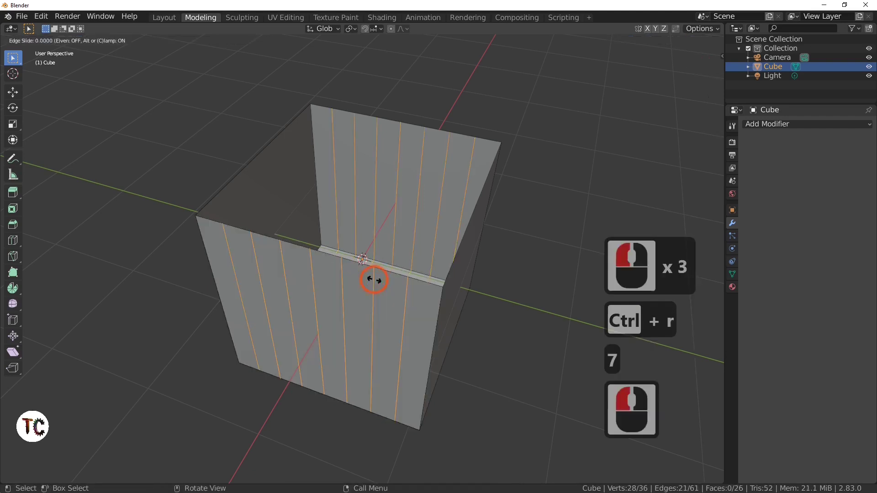
{"action": "left_click", "coordinate": [375, 280]}
Try seven vertical loop cuts with an off-centre slide across the two undivided side walls, and undo them
{"action": "middle_click_drag", "start_coordinate": [459, 311], "coordinate": [405, 319]}
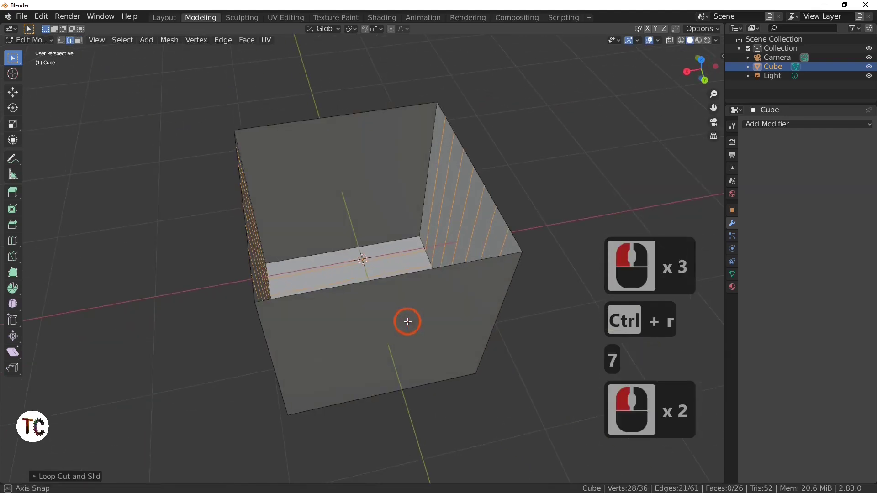
{"action": "left_click", "coordinate": [403, 318]}
{"action": "left_click", "coordinate": [403, 296]}
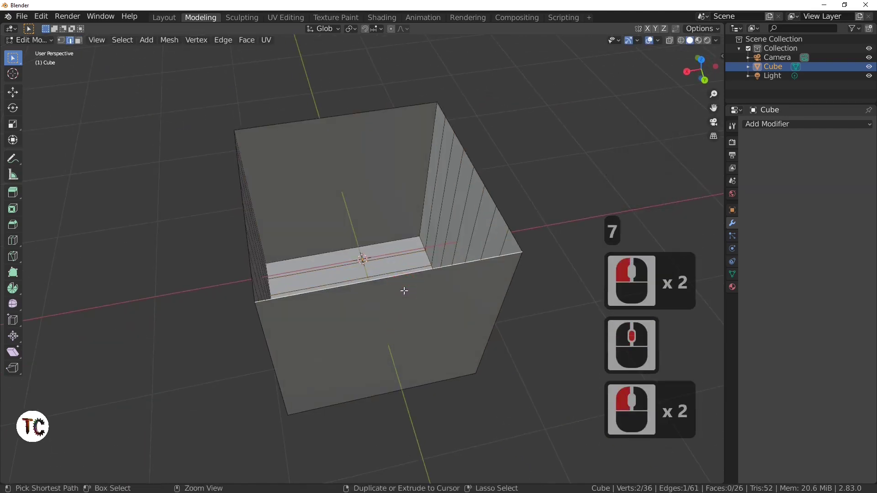
{"action": "key", "text": "ctrl+r"}
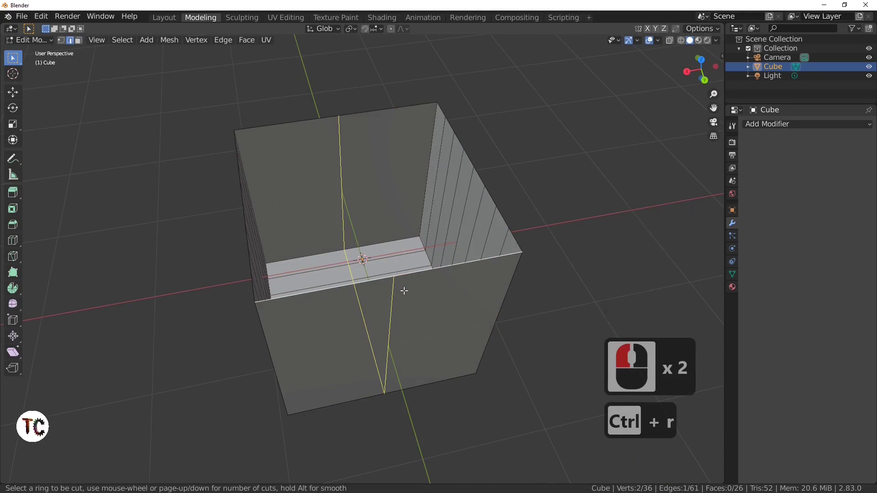
{"action": "key", "text": "7"}
{"action": "left_click", "coordinate": [404, 291]}
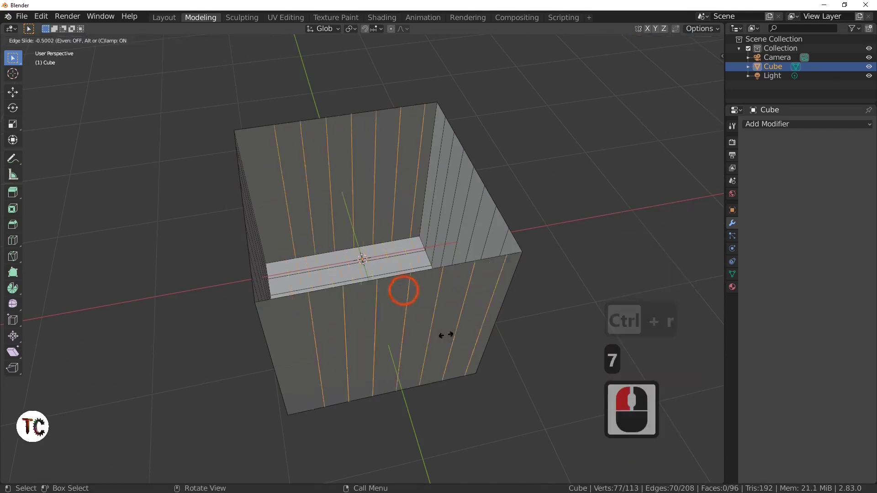
{"action": "middle_click", "coordinate": [444, 309]}
{"action": "left_click", "coordinate": [444, 309]}
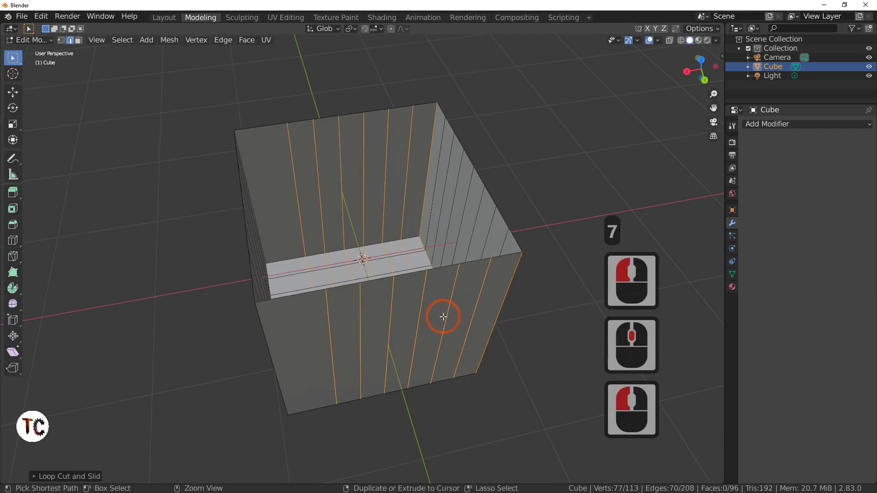
{"action": "key", "text": "ctrl+z"}
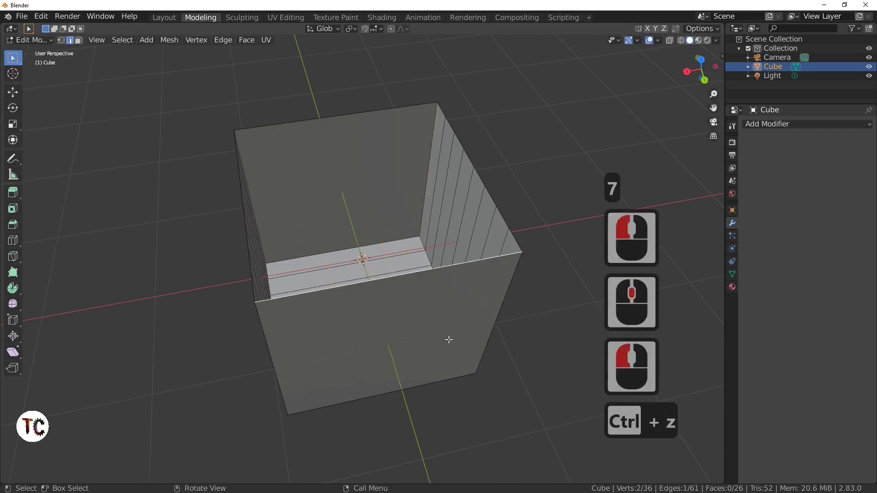
Add seven centred vertical loop cuts across the two undivided side walls, without any edge slide
{"action": "left_click", "coordinate": [407, 290]}
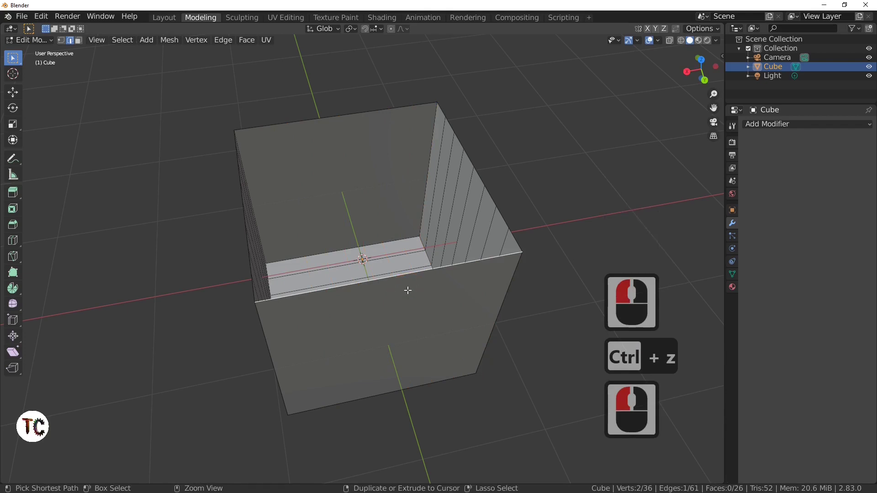
{"action": "key", "text": "ctrl+r"}
{"action": "key", "text": "7"}
{"action": "left_click", "coordinate": [406, 290]}
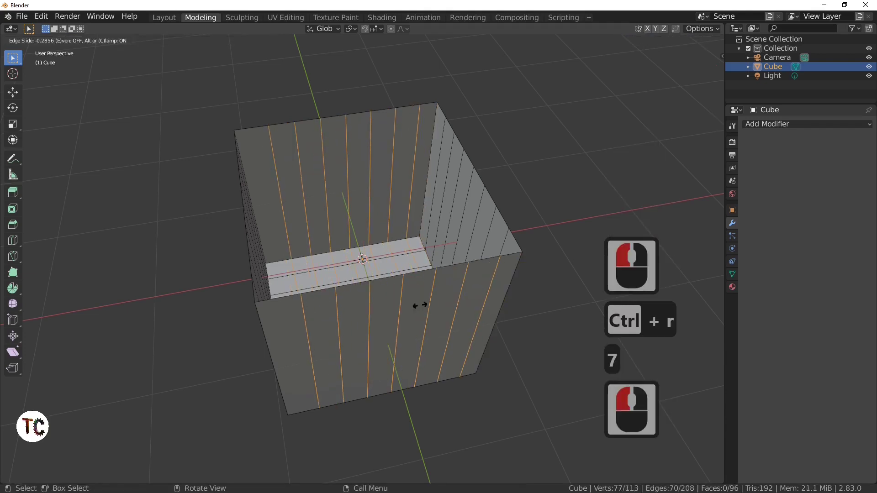
{"action": "right_click", "coordinate": [419, 305]}
Add seven evenly spaced horizontal loop cuts around all four walls of the box
{"action": "middle_click_drag", "start_coordinate": [417, 304], "coordinate": [435, 276]}
{"action": "left_click", "coordinate": [418, 283]}
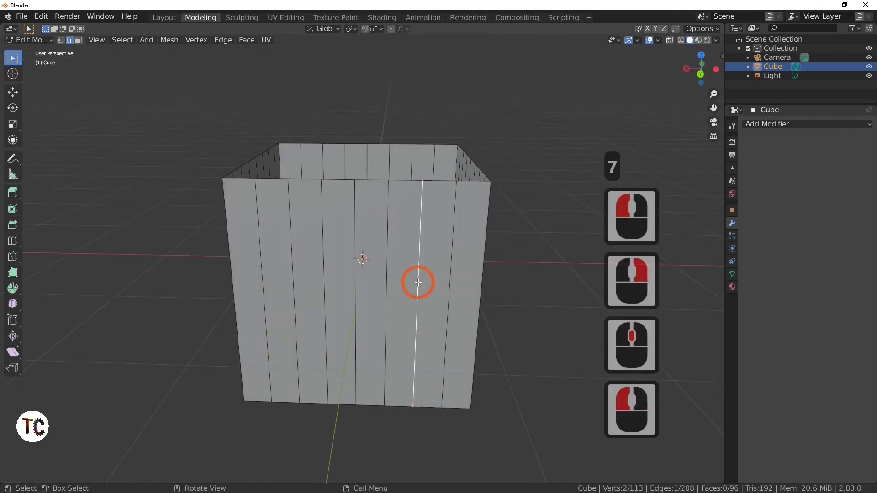
{"action": "key", "text": "ctrl+r"}
{"action": "key", "text": "7"}
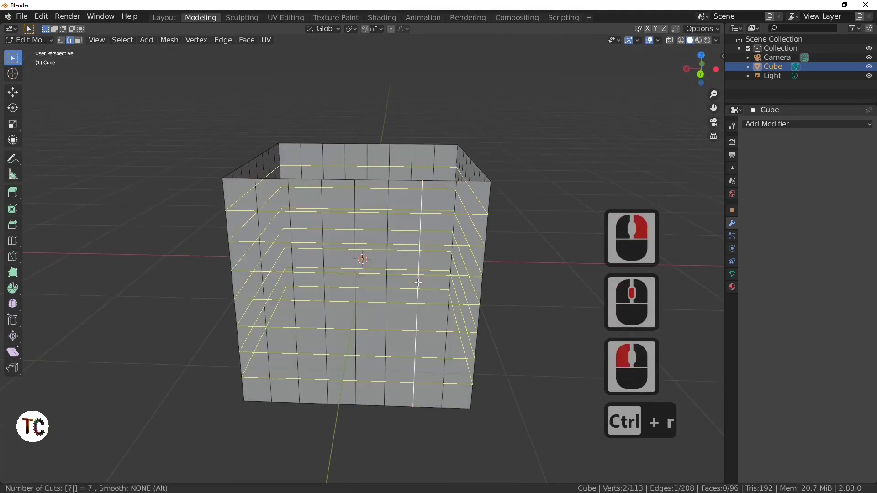
{"action": "left_click", "coordinate": [418, 283]}
{"action": "left_click", "coordinate": [417, 282]}
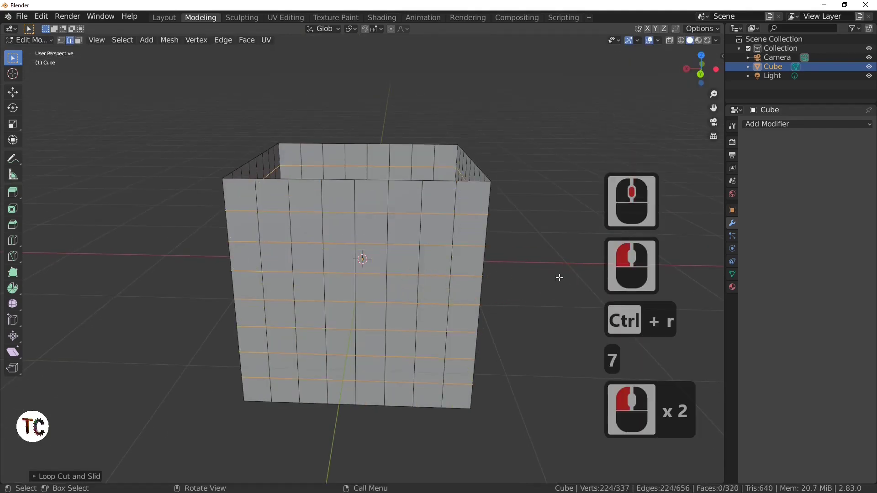
Return to Object Mode and add a Wireframe modifier to the subdivided box
{"action": "key", "text": "Tab"}
{"action": "middle_click_drag", "start_coordinate": [521, 288], "coordinate": [539, 335]}
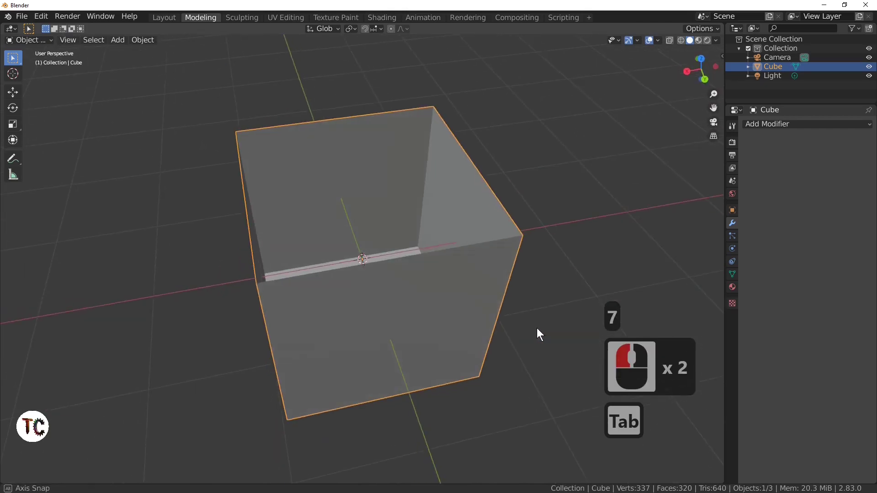
{"action": "left_click", "coordinate": [767, 126]}
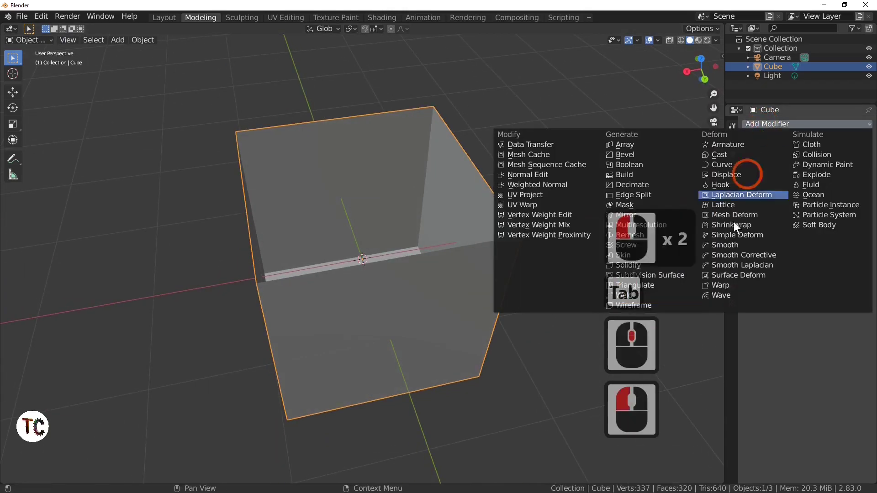
{"action": "left_click", "coordinate": [670, 309]}
{"action": "middle_click_drag", "start_coordinate": [670, 309], "coordinate": [484, 274]}
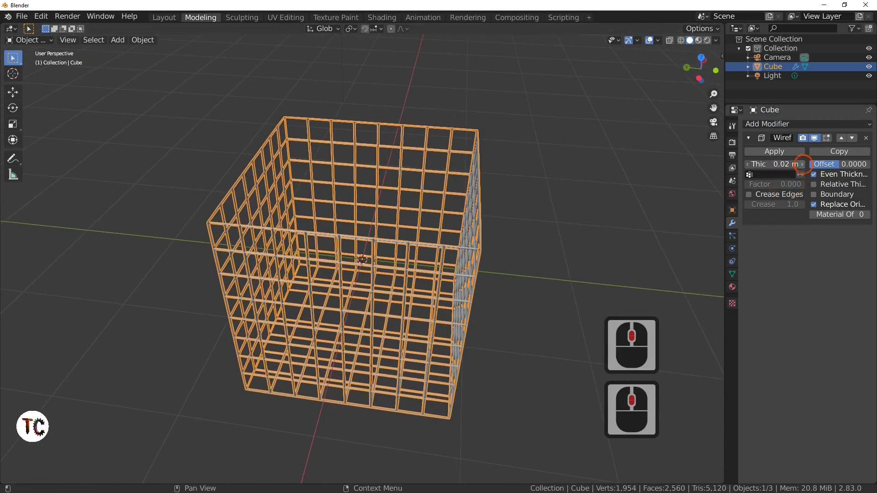
Raise the Wireframe thickness to 0.025 m and try Relative Thickness on and off
{"action": "left_click", "coordinate": [803, 165]}
{"action": "left_click", "coordinate": [803, 165]}
{"action": "left_click", "coordinate": [804, 164]}
{"action": "left_click", "coordinate": [804, 164]}
{"action": "left_click", "coordinate": [804, 165]}
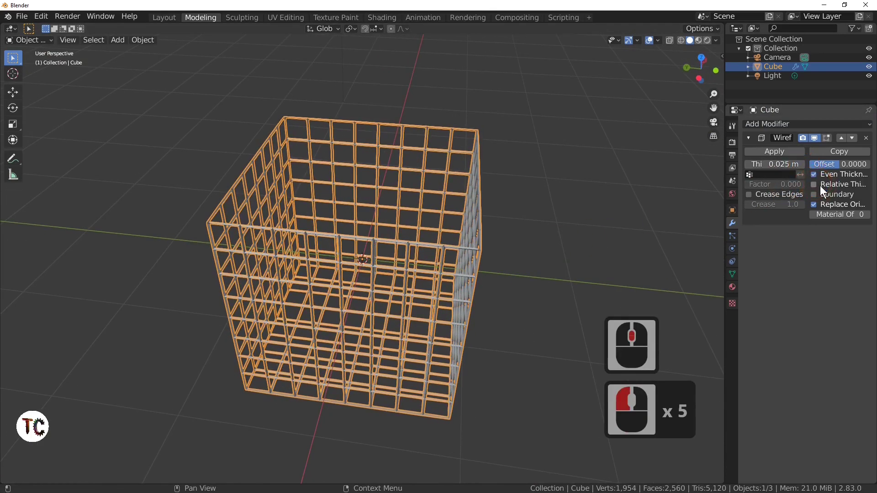
{"action": "left_click", "coordinate": [816, 183]}
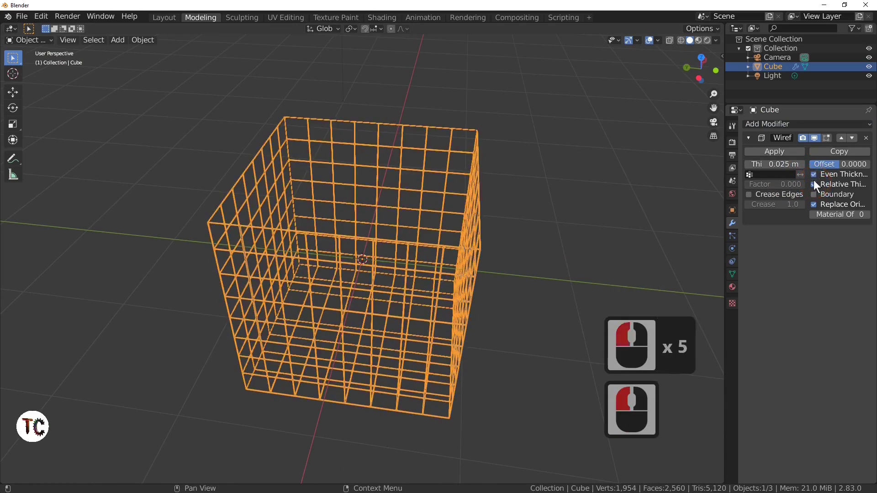
{"action": "left_click", "coordinate": [813, 182]}
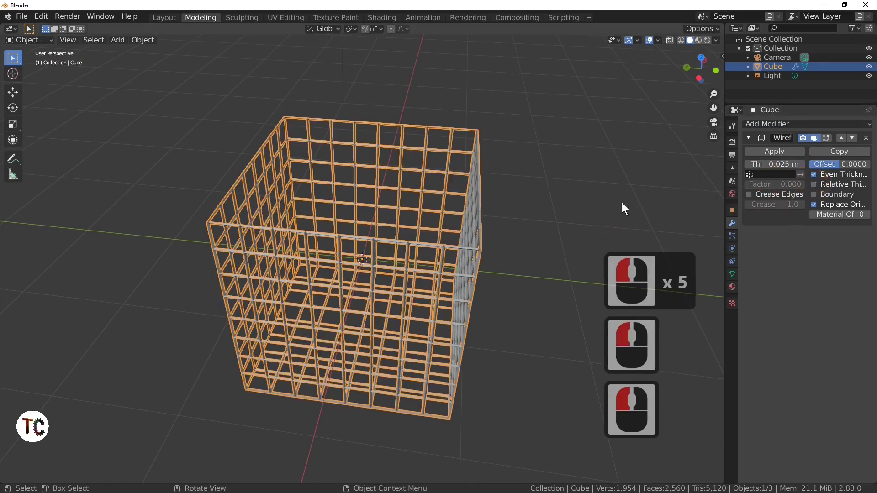
Increase the Wireframe thickness to 0.088 m and inspect the thicker grid from several angles
{"action": "middle_click_drag", "start_coordinate": [623, 204], "coordinate": [638, 183]}
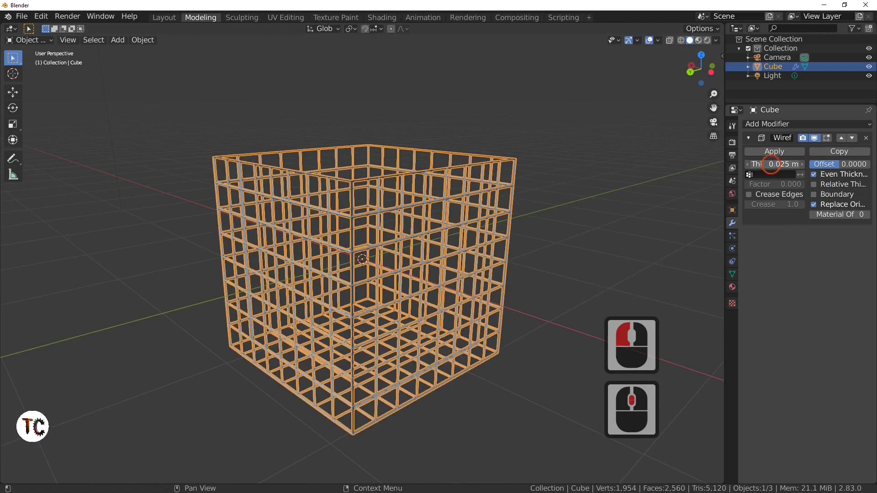
{"action": "left_click_drag", "start_coordinate": [771, 164], "coordinate": [788, 164]}
{"action": "middle_click_drag", "start_coordinate": [560, 192], "coordinate": [347, 248]}
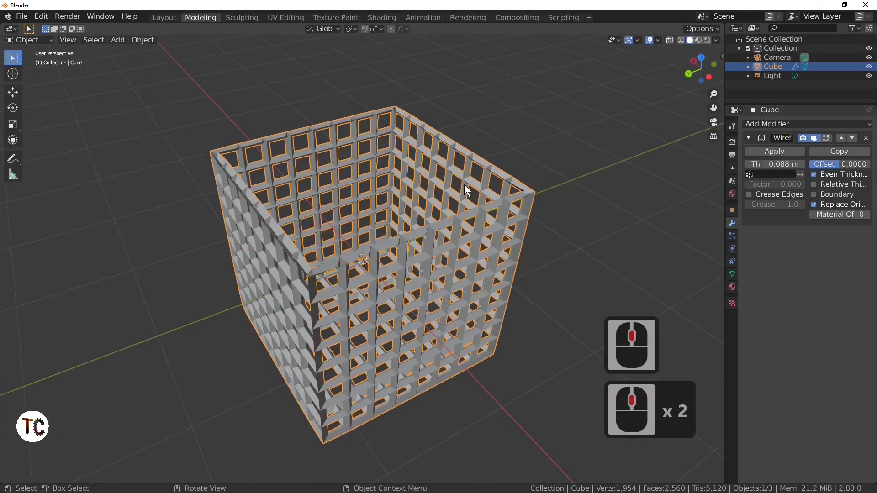
{"action": "middle_click_drag", "start_coordinate": [316, 256], "coordinate": [378, 260]}
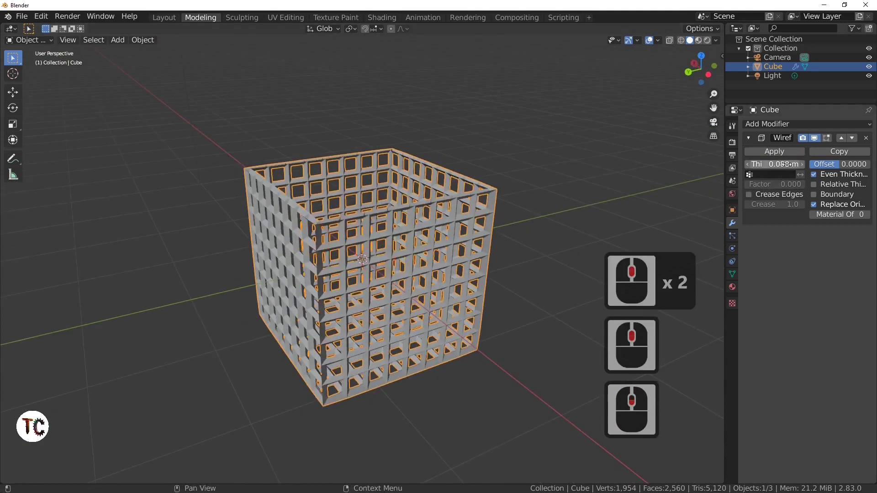
Set the Wireframe thickness to 0.02 m and check the square grid of the basket
{"action": "left_click", "coordinate": [786, 164]}
{"action": "key", "text": "BackSpace"}
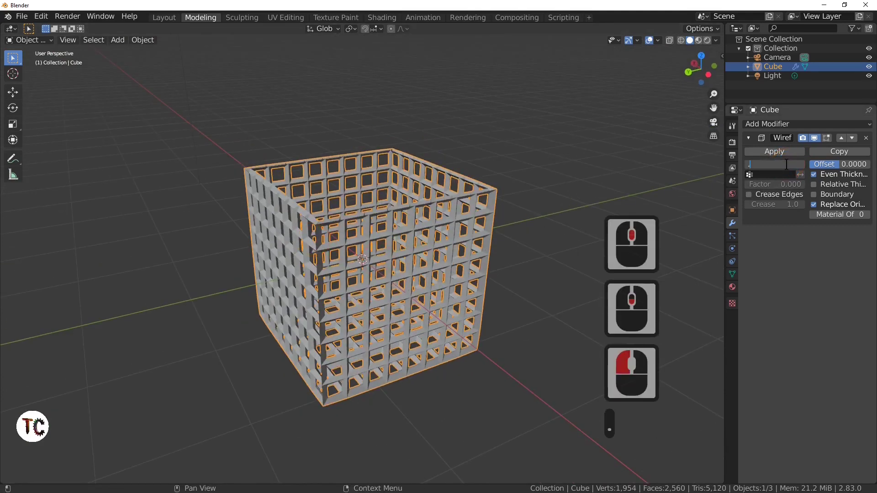
{"action": "type", "text": ".02"}
{"action": "key", "text": "Return"}
{"action": "middle_click_drag", "start_coordinate": [571, 229], "coordinate": [496, 264]}
{"action": "scroll", "coordinate": [493, 261], "scroll_direction": "up", "scroll_amount": 3}
{"action": "scroll", "coordinate": [491, 260], "scroll_direction": "down", "scroll_amount": 3}
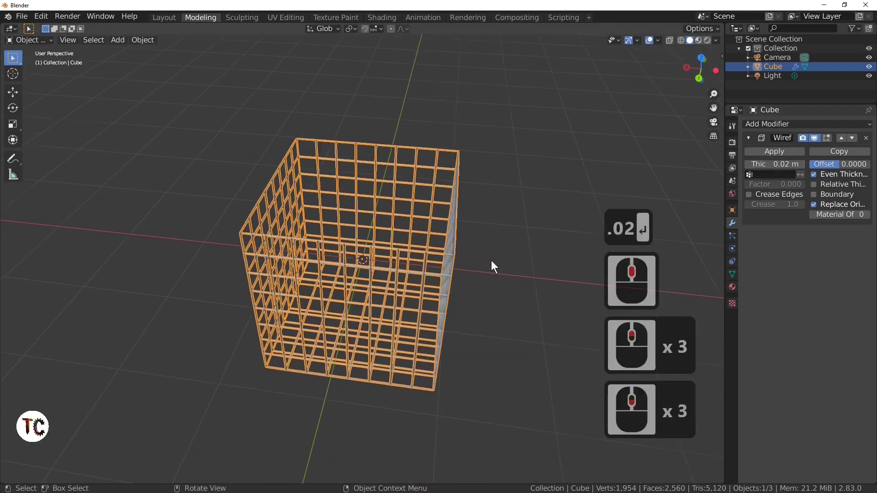
Cancel deleting the basket and open its mesh in Edit Mode
{"action": "key", "text": "x"}
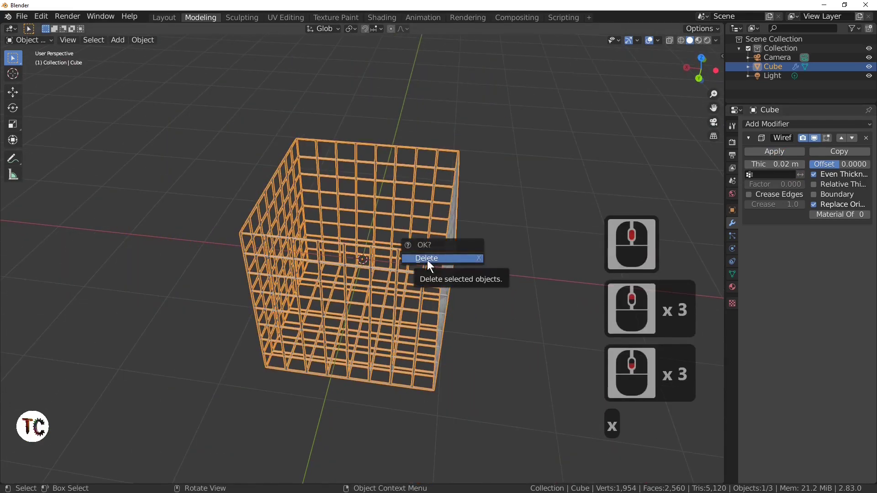
{"action": "left_click", "coordinate": [522, 202]}
{"action": "middle_click_drag", "start_coordinate": [522, 202], "coordinate": [484, 206]}
{"action": "key", "text": "Tab"}
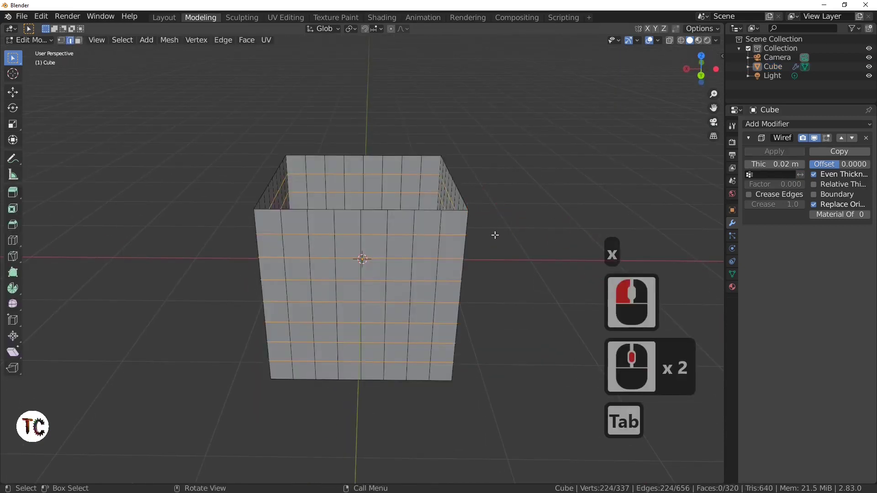
Select all faces of the square-grid basket in face select mode and apply Poke Faces
{"action": "right_click", "coordinate": [377, 253]}
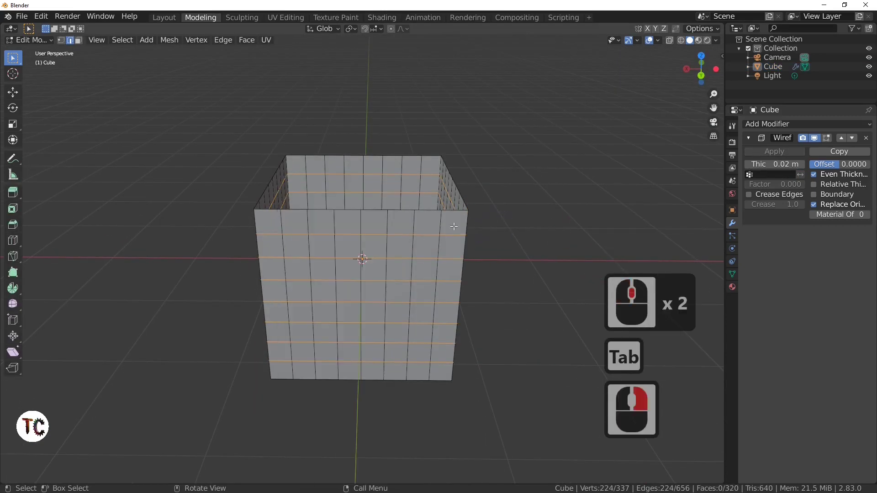
{"action": "key", "text": "a"}
{"action": "right_click", "coordinate": [418, 237]}
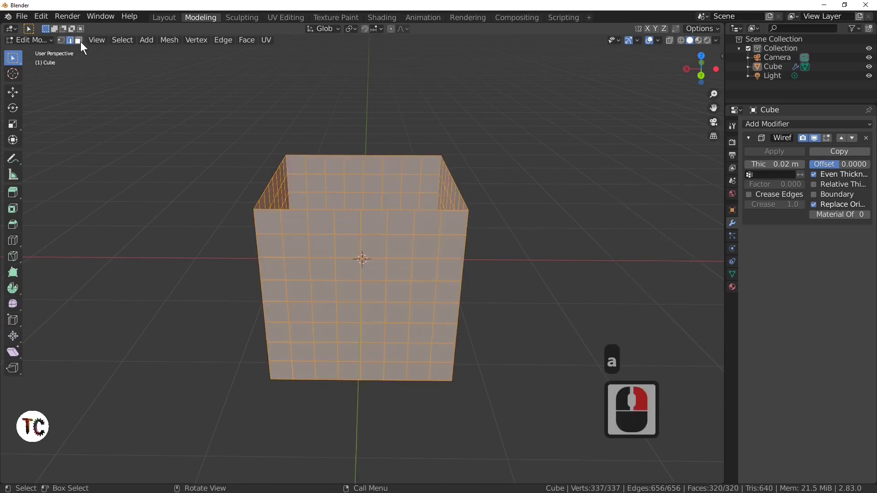
{"action": "left_click", "coordinate": [79, 41]}
{"action": "right_click", "coordinate": [406, 313]}
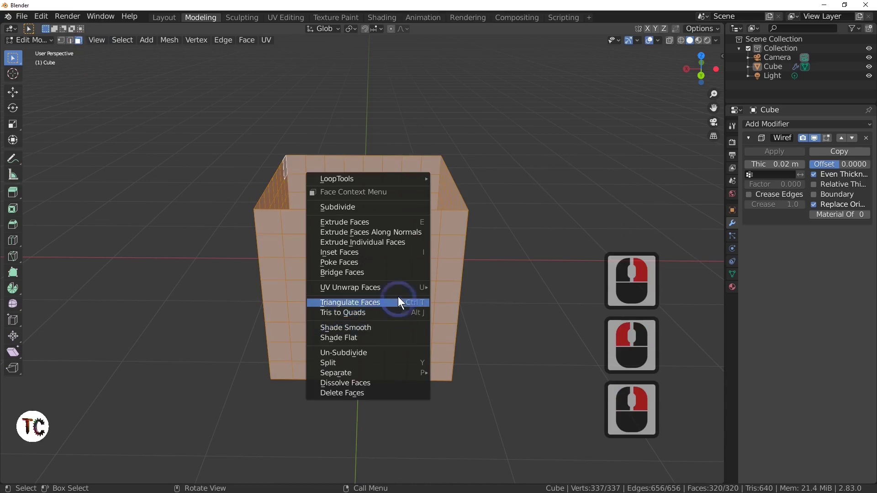
{"action": "left_click", "coordinate": [388, 264]}
Convert the cube basket's poked triangles with Tris to Quads, return to Object Mode and inspect the diamond lattice
{"action": "middle_click_drag", "start_coordinate": [388, 265], "coordinate": [322, 310]}
{"action": "right_click", "coordinate": [322, 310]}
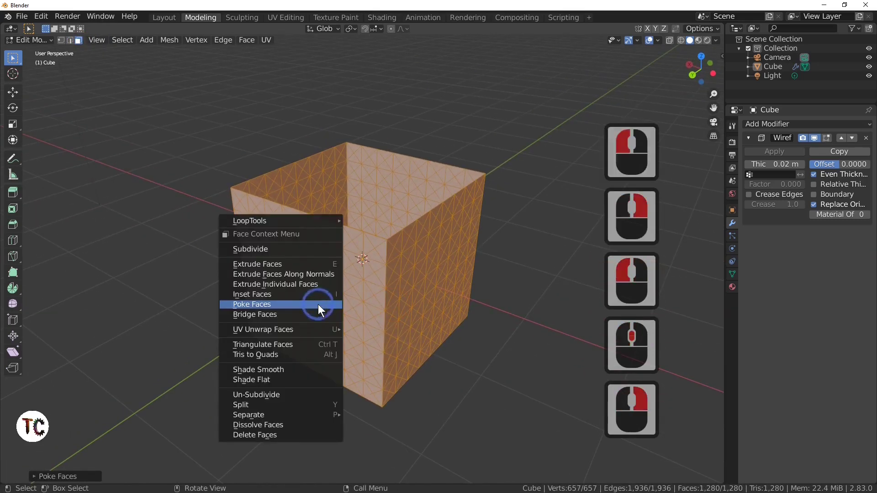
{"action": "left_click", "coordinate": [315, 353]}
{"action": "middle_click_drag", "start_coordinate": [315, 353], "coordinate": [395, 283]}
{"action": "key", "text": "Tab"}
{"action": "scroll", "coordinate": [410, 300], "scroll_direction": "up", "scroll_amount": 4}
{"action": "scroll", "coordinate": [396, 283], "scroll_direction": "down", "scroll_amount": 4}
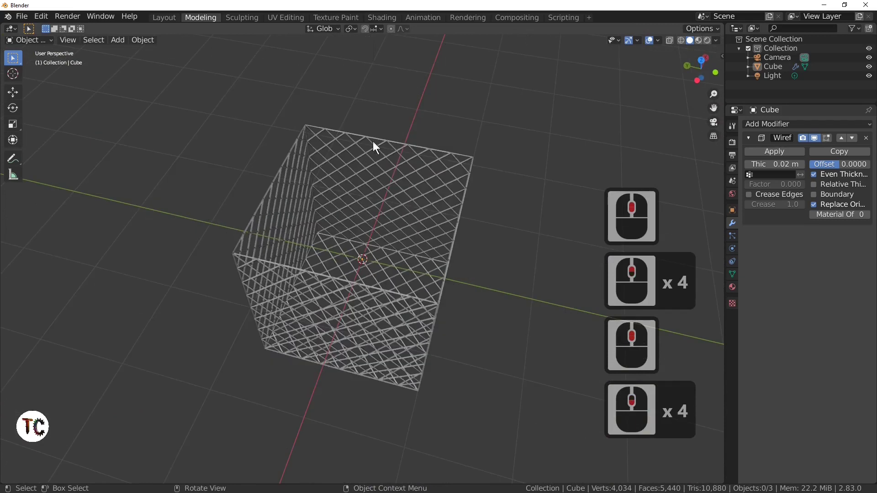
Select the diamond-lattice cube basket and delete the whole object from the scene
{"action": "key", "text": "x"}
{"action": "left_click", "coordinate": [368, 235]}
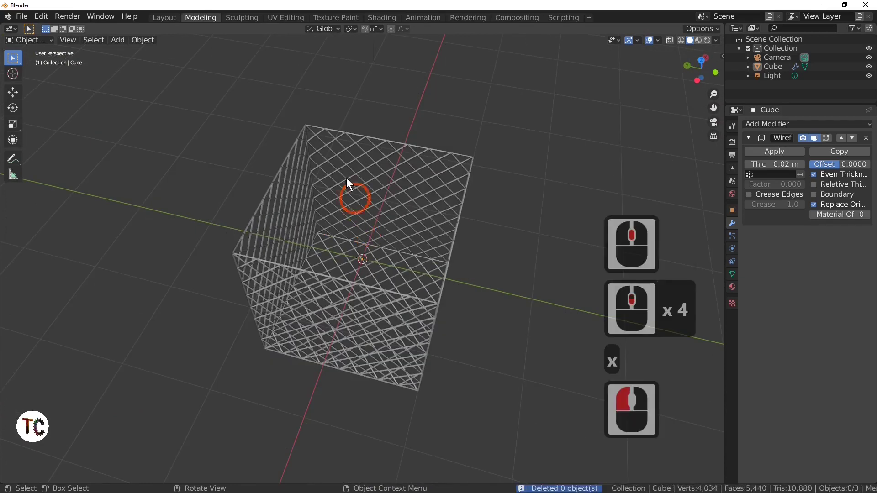
{"action": "left_click", "coordinate": [393, 269]}
{"action": "key", "text": "Tab"}
{"action": "key", "text": "x"}
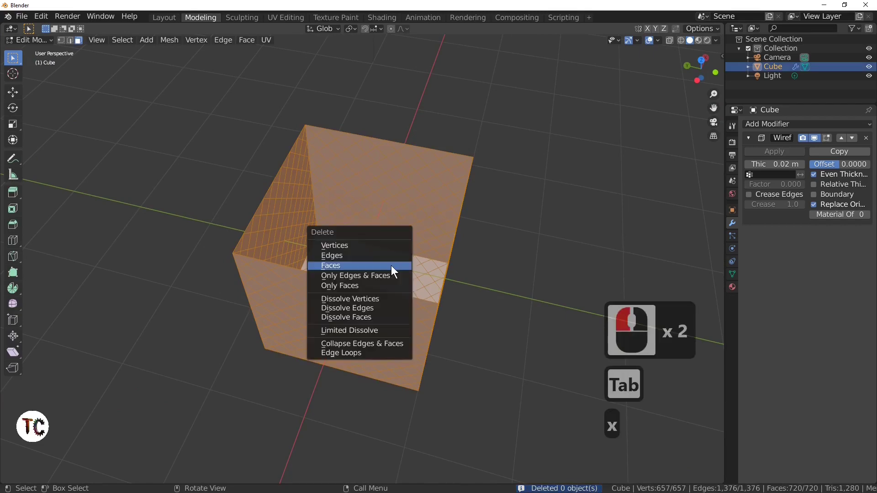
{"action": "left_click", "coordinate": [392, 266]}
{"action": "key", "text": "Tab"}
{"action": "key", "text": "x"}
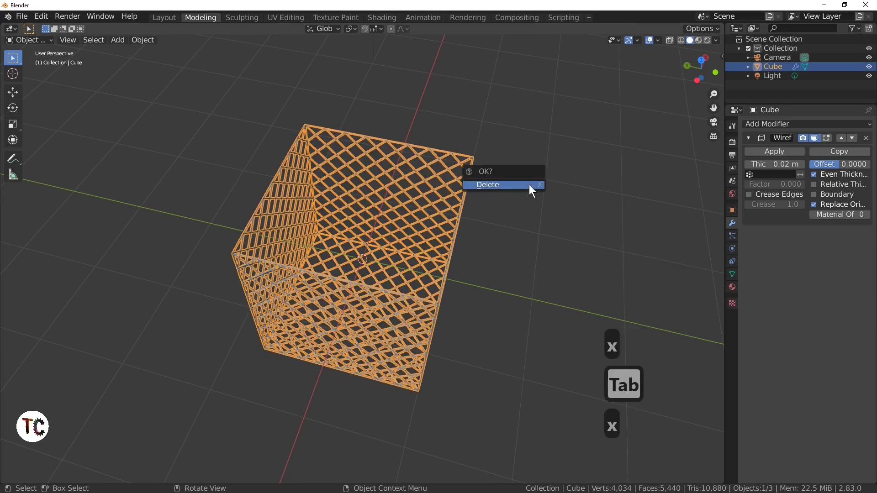
{"action": "left_click", "coordinate": [529, 185]}
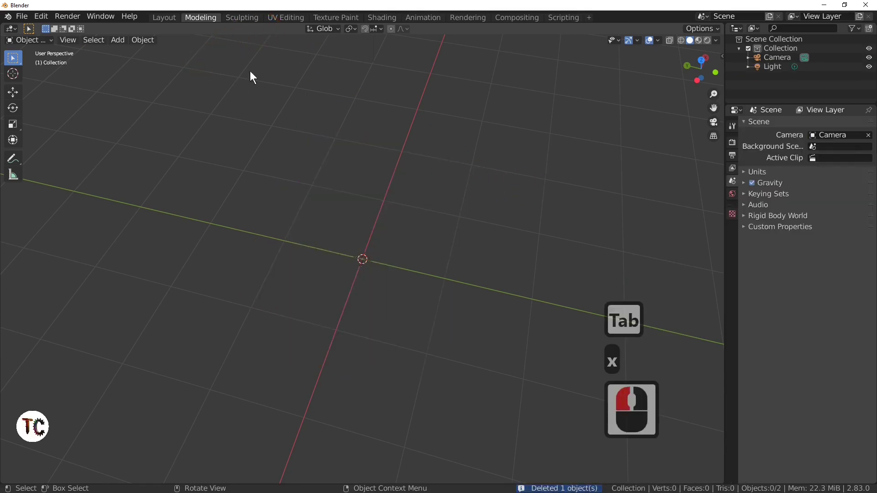
Add a UV Sphere mesh at the center of the empty scene
{"action": "middle_click_drag", "start_coordinate": [204, 68], "coordinate": [337, 97]}
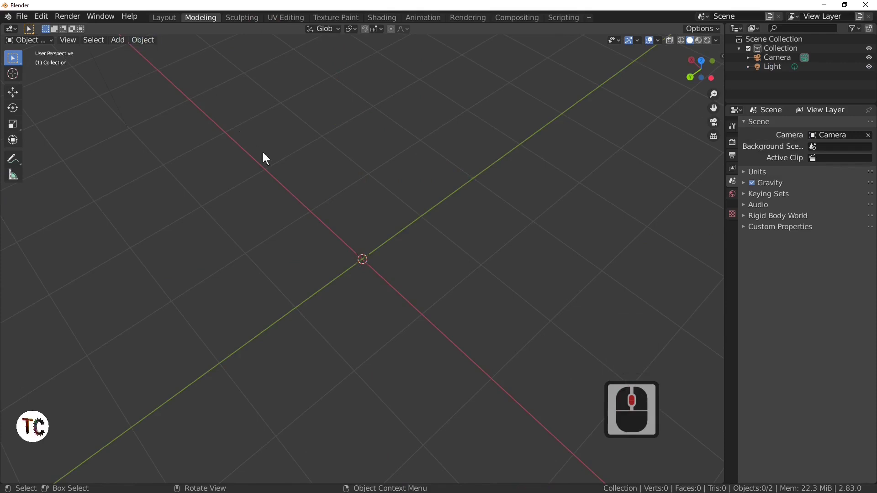
{"action": "middle_click_drag", "start_coordinate": [263, 157], "coordinate": [264, 114]}
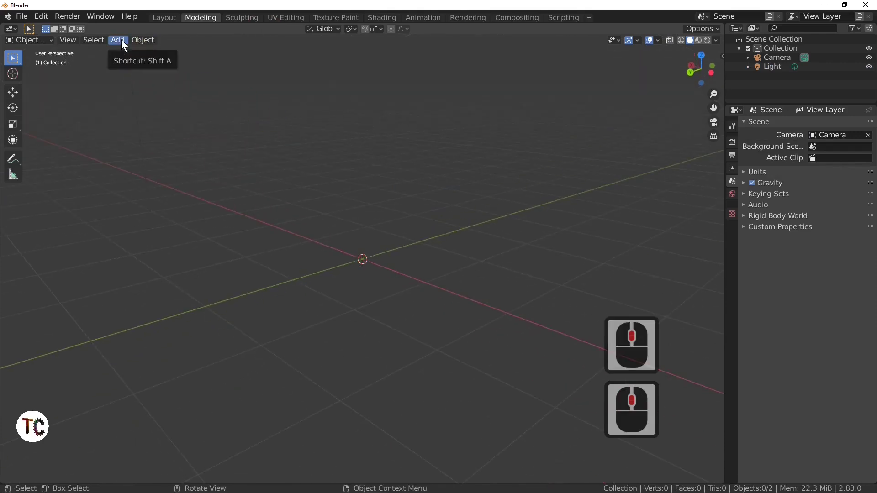
{"action": "left_click", "coordinate": [142, 40]}
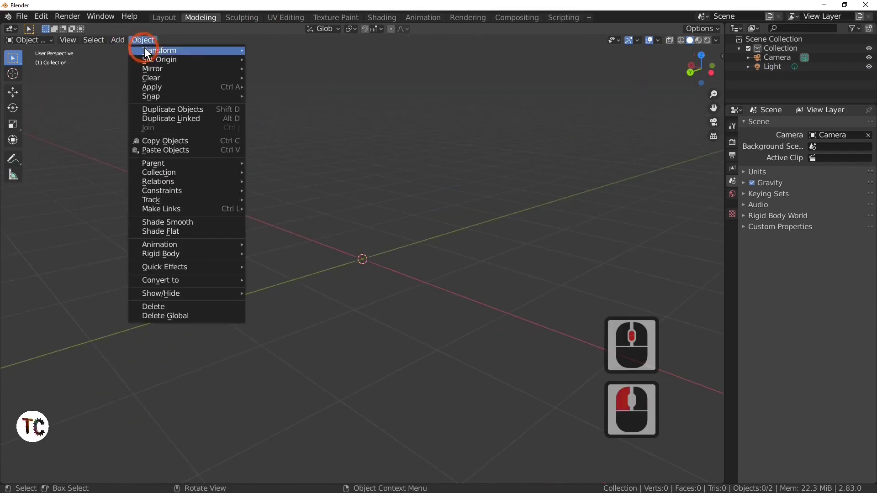
{"action": "left_click", "coordinate": [111, 39]}
{"action": "left_click", "coordinate": [112, 40]}
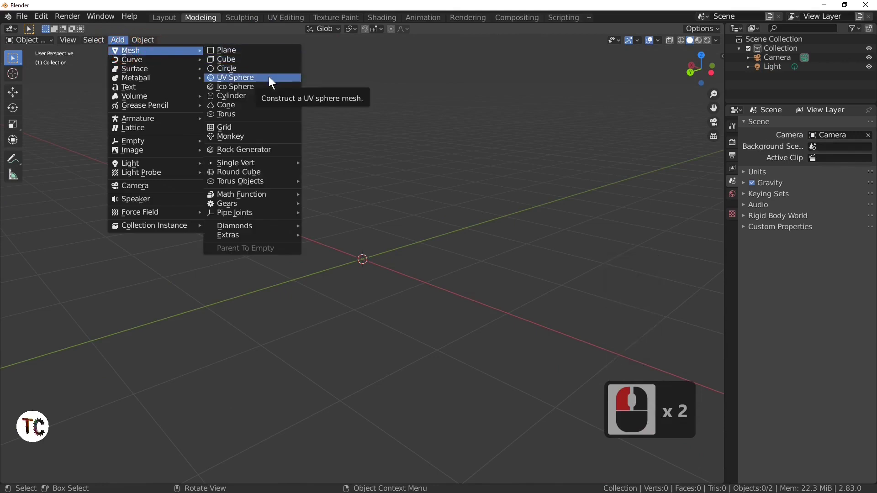
{"action": "left_click", "coordinate": [270, 78]}
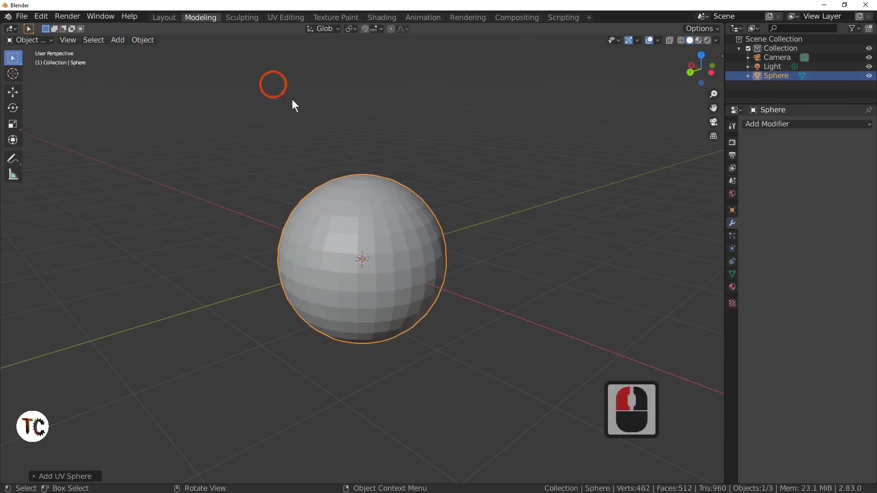
In Edit Mode, select the sphere's top pole vertex, grow the selection to the equator and delete the upper half's faces
{"action": "key", "text": "Tab"}
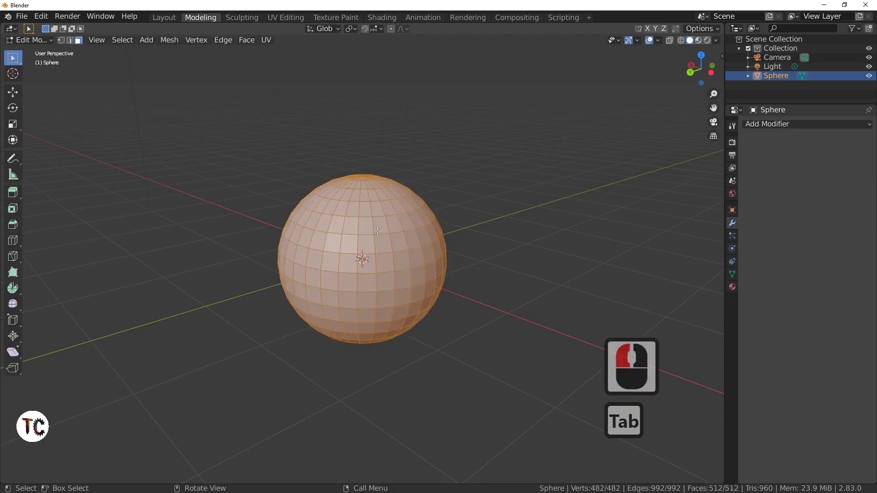
{"action": "middle_click_drag", "start_coordinate": [402, 254], "coordinate": [386, 276]}
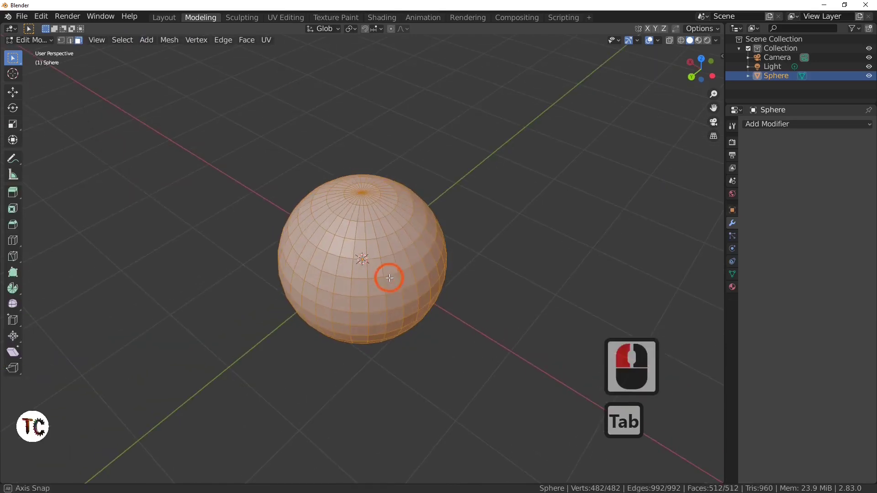
{"action": "left_click", "coordinate": [62, 41]}
{"action": "left_click", "coordinate": [354, 187]}
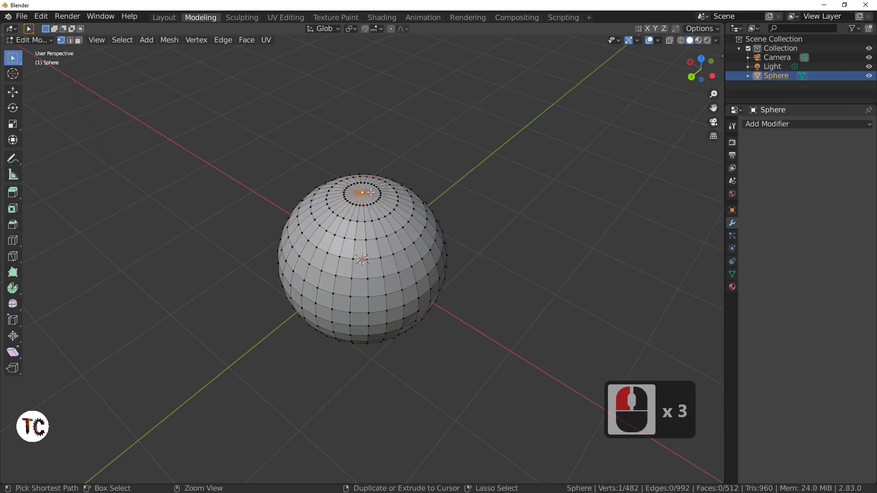
{"action": "key", "text": "ctrl+KP_Add"}
{"action": "key", "text": "ctrl+KP_Add"}
{"action": "key", "text": "ctrl+KP_Add"}
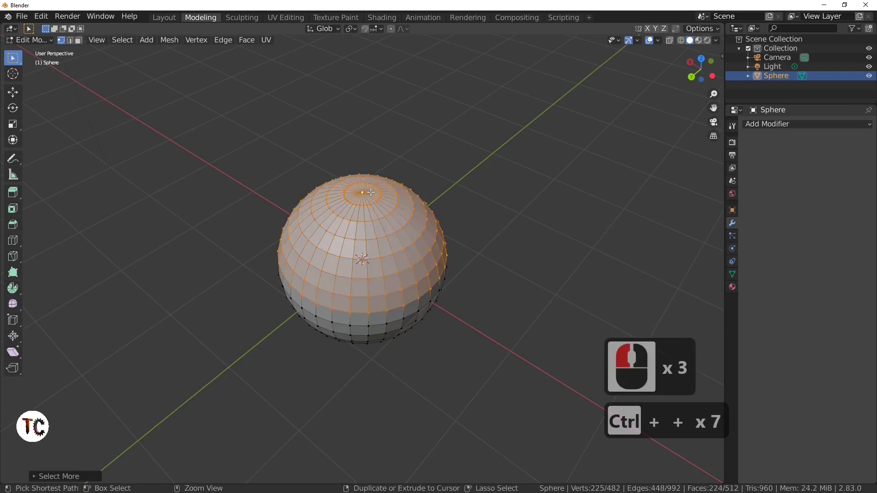
{"action": "key", "text": "ctrl"}
{"action": "key", "text": "ctrl+KP_Add"}
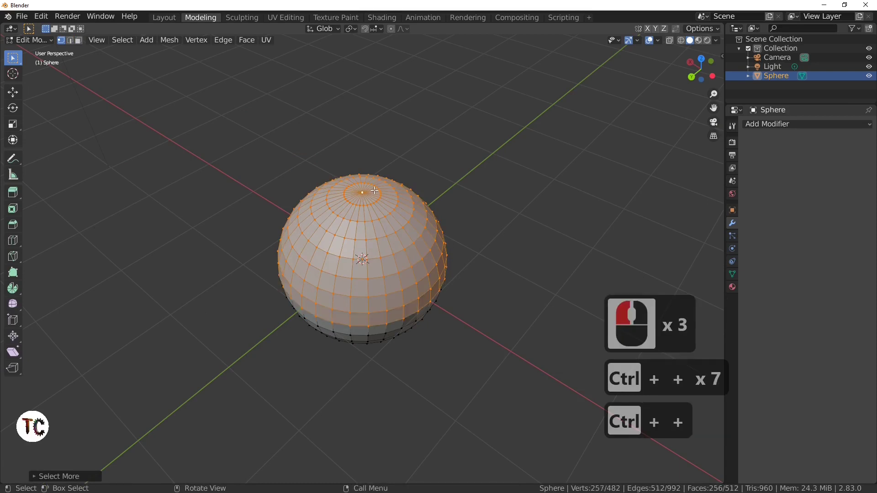
{"action": "middle_click_drag", "start_coordinate": [385, 168], "coordinate": [421, 165]}
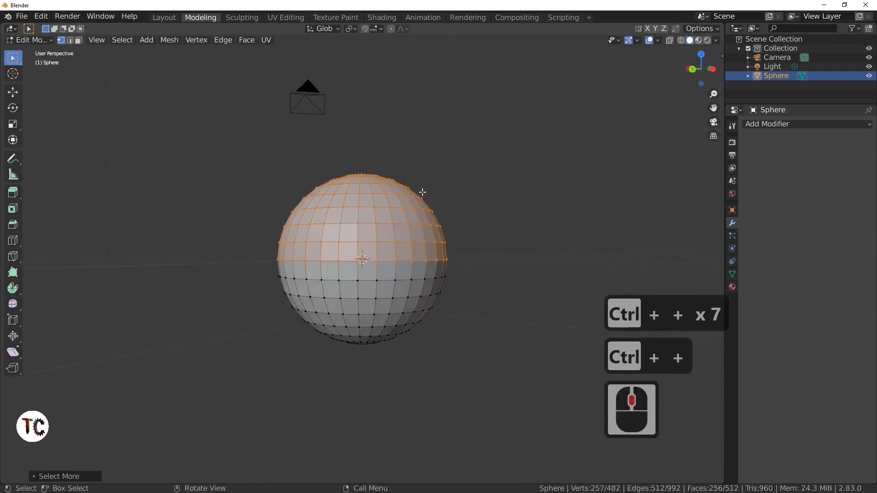
{"action": "key", "text": "x"}
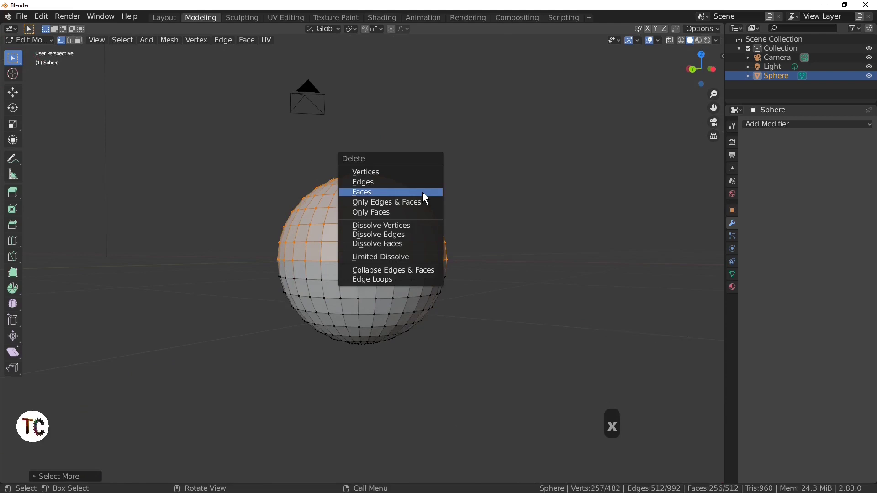
{"action": "left_click", "coordinate": [422, 192]}
Select the full vertex loop around the open rim of the hemisphere
{"action": "middle_click_drag", "start_coordinate": [421, 192], "coordinate": [417, 308]}
{"action": "left_click", "coordinate": [416, 309]}
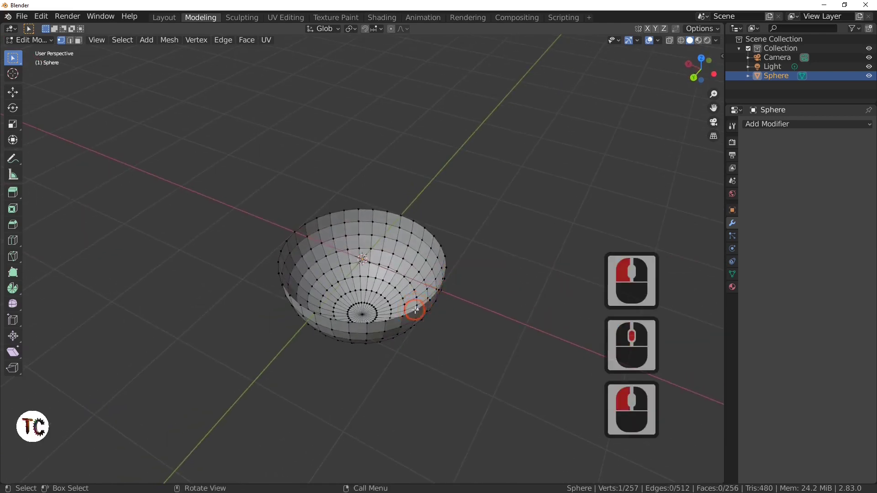
{"action": "left_click", "coordinate": [415, 310], "text": "alt"}
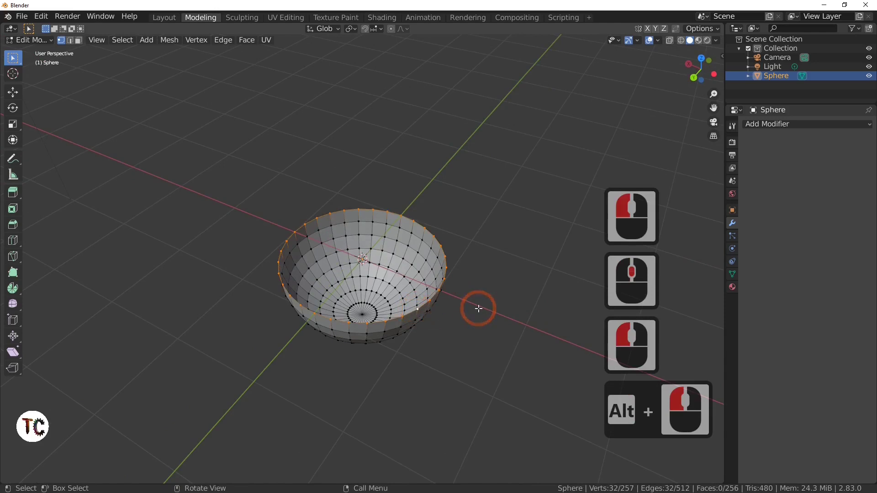
{"action": "middle_click_drag", "start_coordinate": [452, 309], "coordinate": [453, 268]}
{"action": "key", "text": "e"}
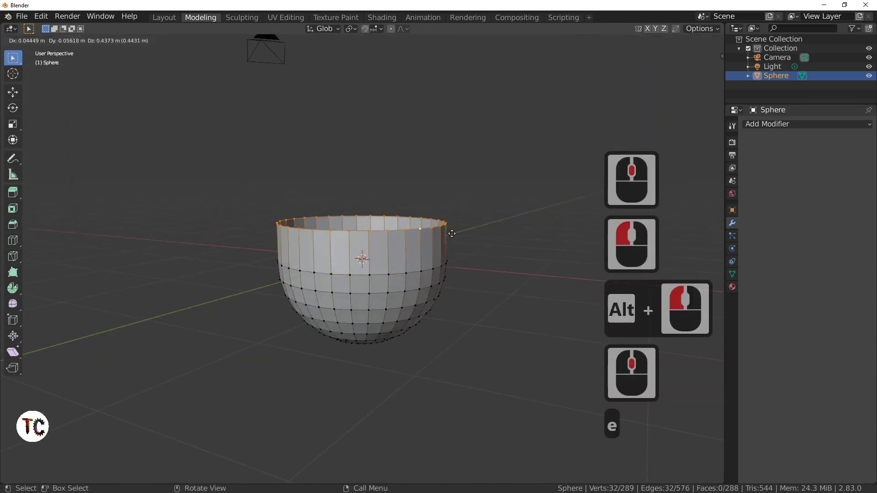
{"action": "left_click", "coordinate": [452, 220]}
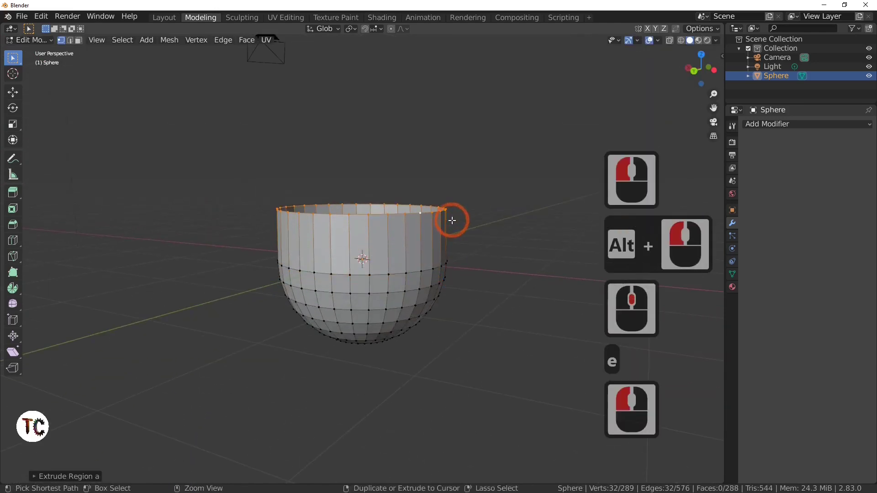
{"action": "key", "text": "ctrl+z"}
Extrude the rim loop straight up along Z by roughly three quarters of the sphere's radius, then clear the selection
{"action": "key", "text": "e"}
{"action": "key", "text": "z"}
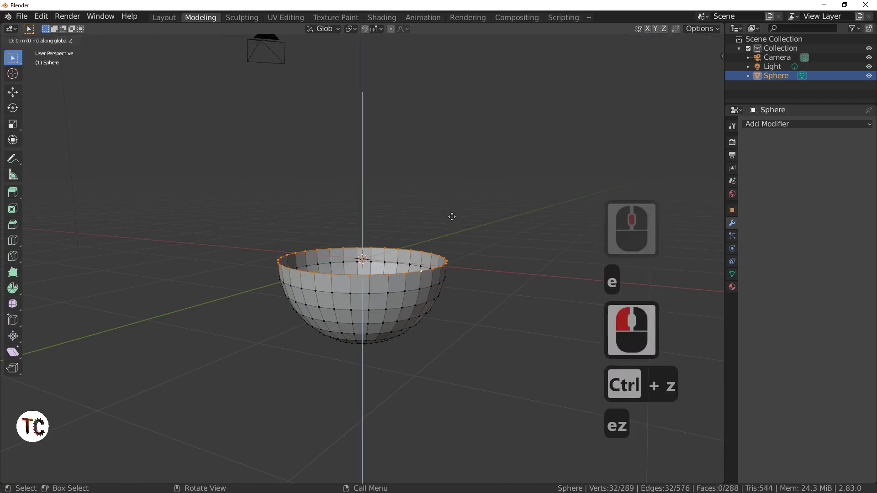
{"action": "left_click", "coordinate": [454, 157]}
{"action": "left_click", "coordinate": [416, 233]}
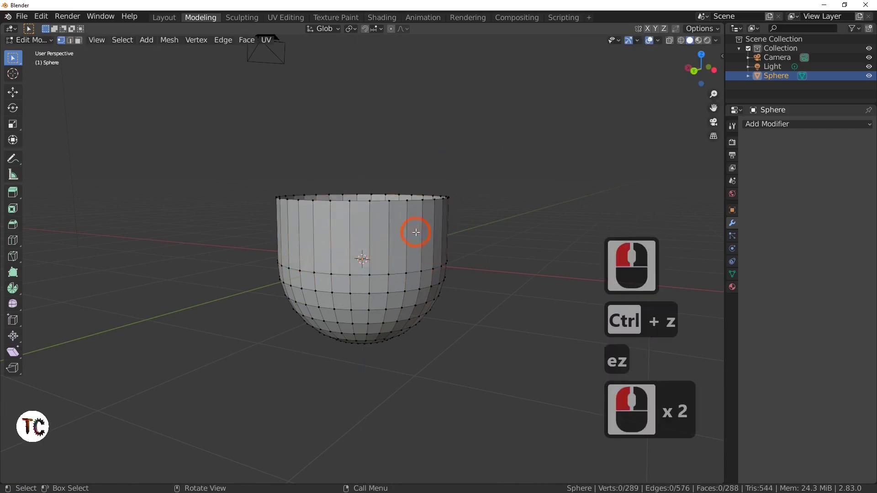
In edge select mode, add three evenly spaced horizontal loop cuts around the extruded wall of the bowl
{"action": "left_click", "coordinate": [69, 40]}
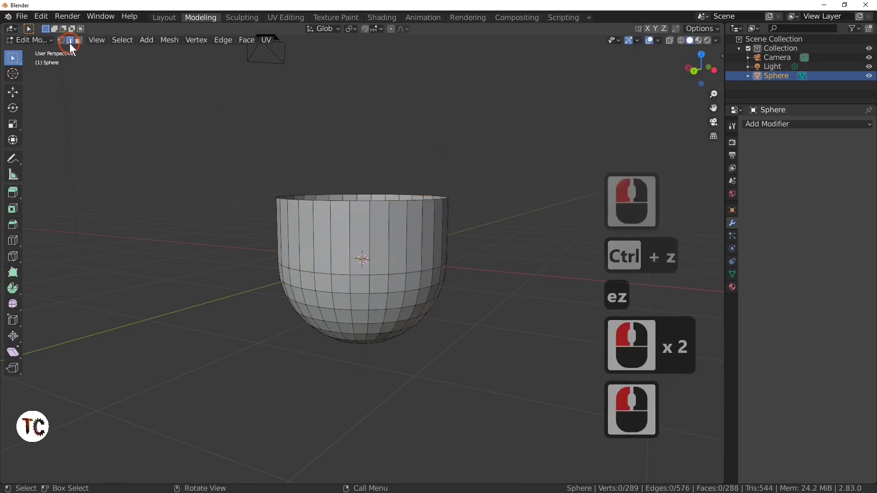
{"action": "left_click", "coordinate": [366, 237]}
{"action": "key", "text": "ctrl+r"}
{"action": "scroll", "coordinate": [366, 237], "scroll_direction": "up", "scroll_amount": 2}
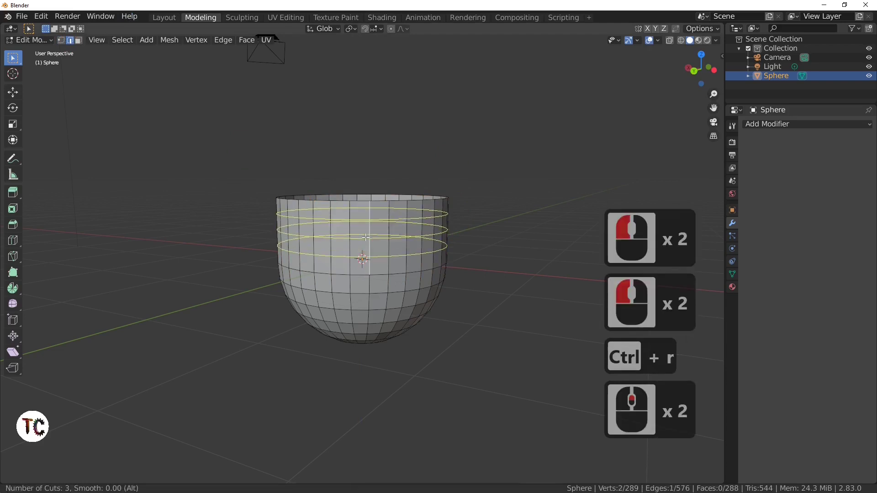
{"action": "left_click", "coordinate": [366, 237]}
{"action": "left_click", "coordinate": [366, 237]}
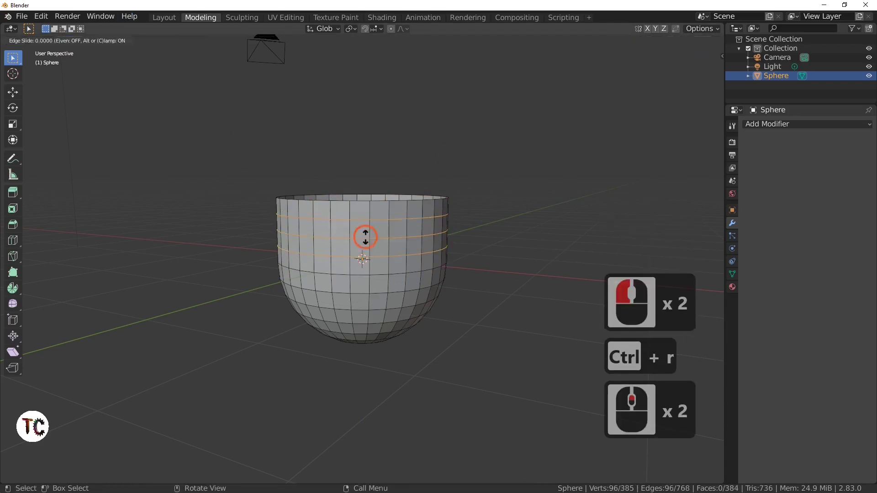
Select all faces of the bowl in face select mode, apply Poke Faces and convert the triangles with Tris to Quads
{"action": "key", "text": "grave"}
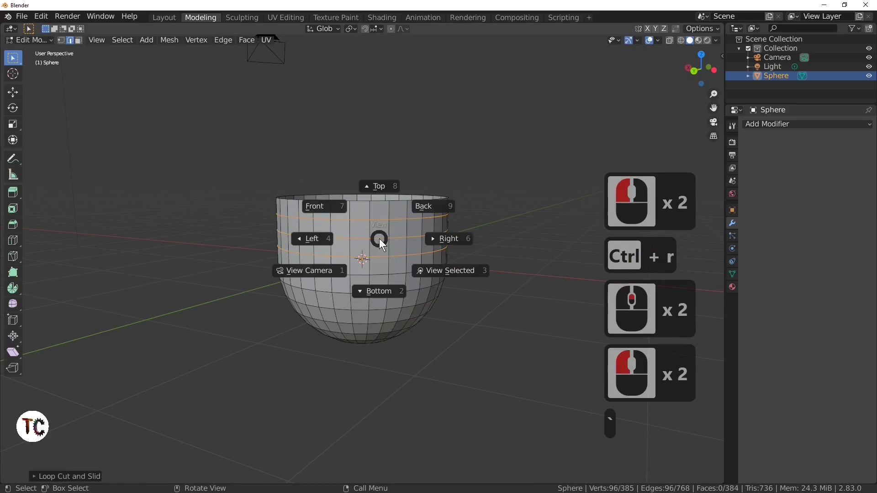
{"action": "left_click", "coordinate": [525, 160]}
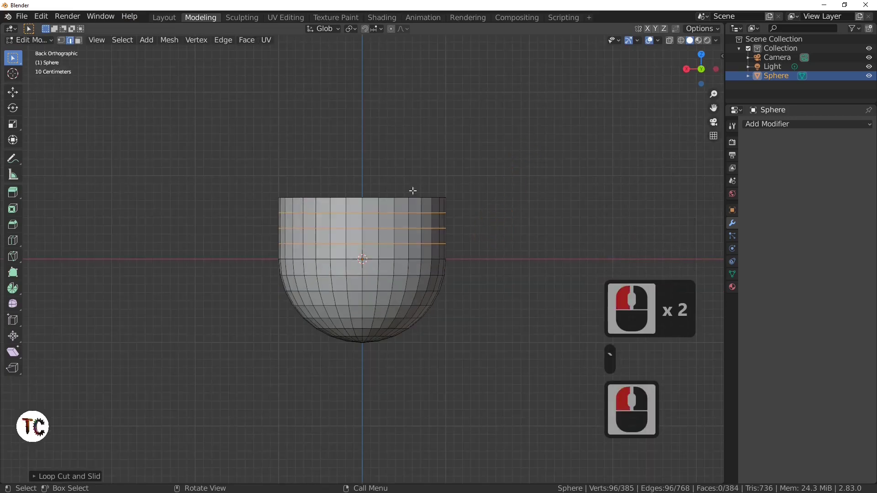
{"action": "left_click", "coordinate": [79, 40]}
{"action": "left_click", "coordinate": [434, 193]}
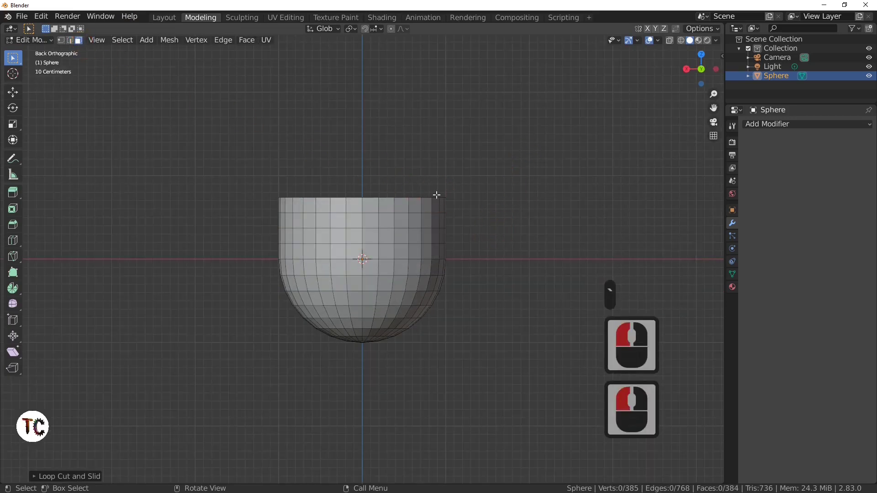
{"action": "key", "text": "a"}
{"action": "middle_click_drag", "start_coordinate": [437, 195], "coordinate": [465, 273]}
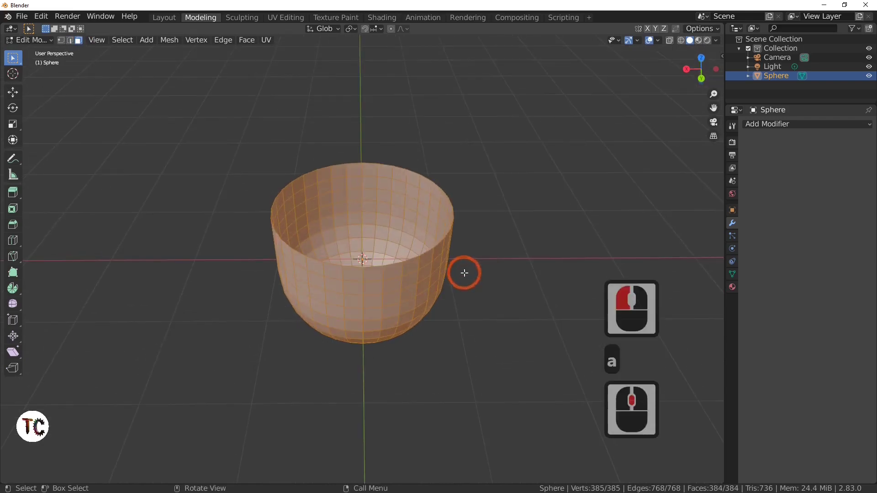
{"action": "right_click", "coordinate": [418, 281]}
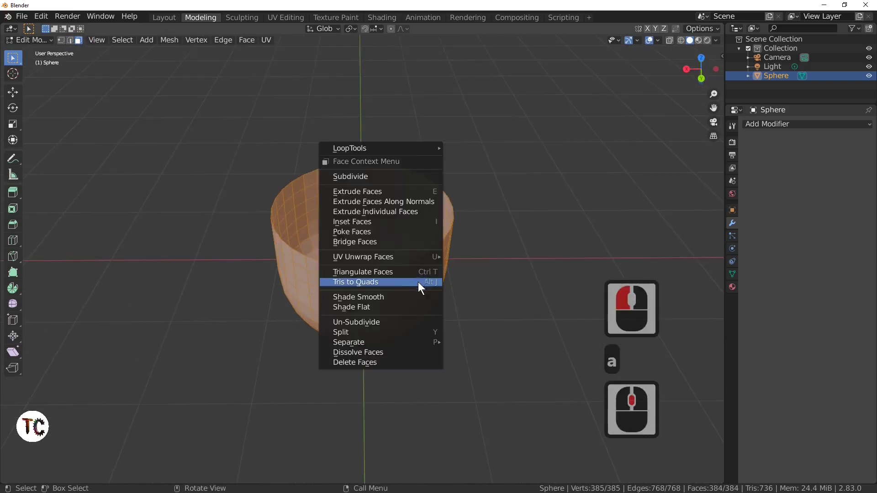
{"action": "left_click", "coordinate": [410, 232]}
{"action": "right_click", "coordinate": [396, 288]}
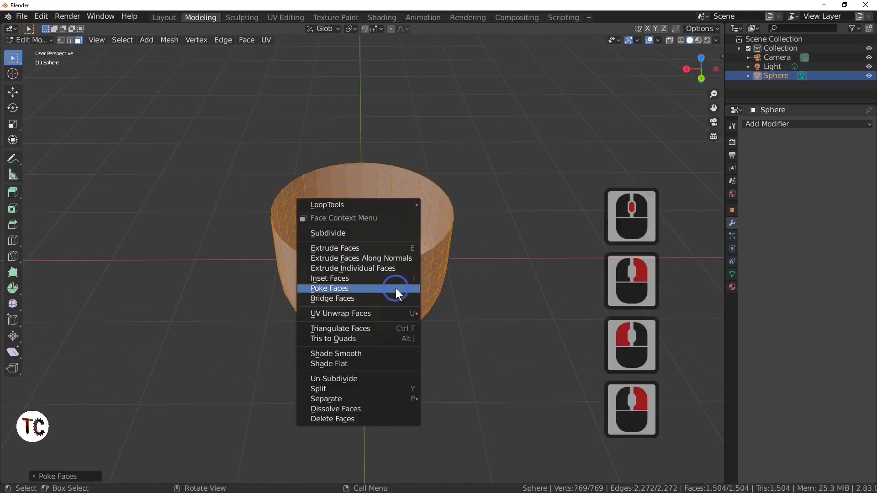
{"action": "left_click", "coordinate": [380, 338]}
Return the bowl to Object Mode, add a Wireframe modifier to it and inspect the lattice from several angles
{"action": "key", "text": "Tab"}
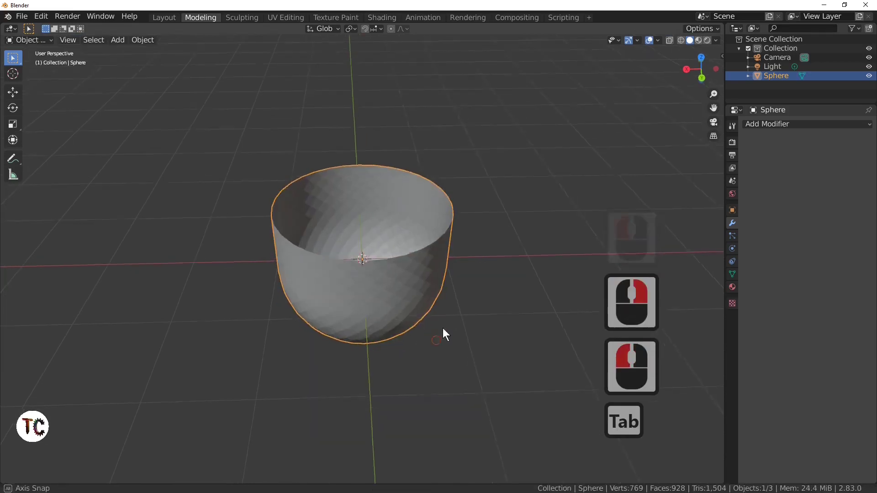
{"action": "middle_click_drag", "start_coordinate": [442, 329], "coordinate": [678, 208]}
{"action": "left_click", "coordinate": [759, 124]}
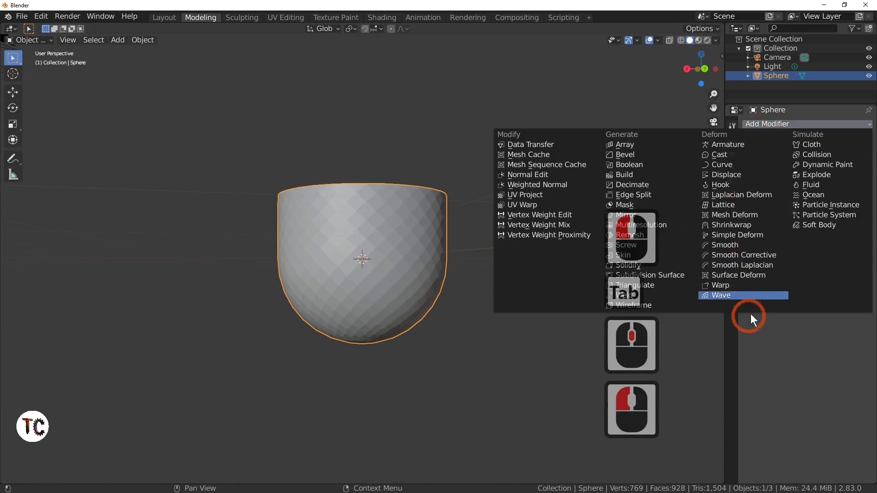
{"action": "left_click", "coordinate": [659, 303]}
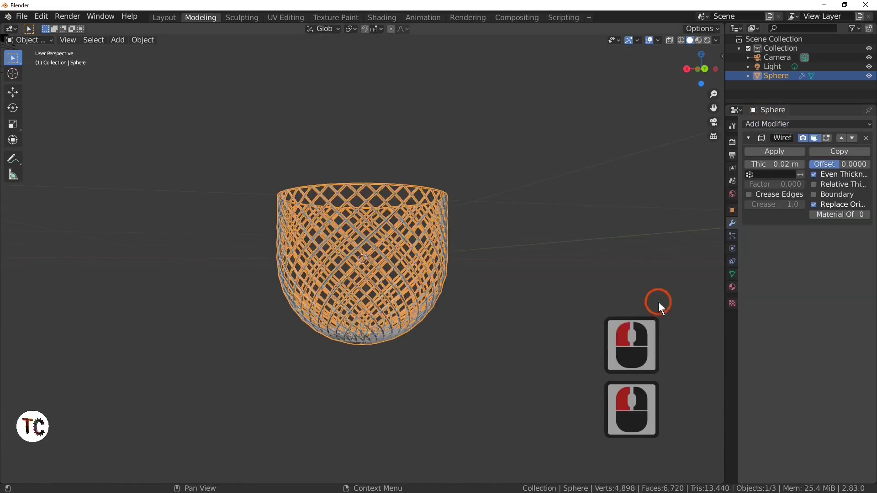
{"action": "middle_click_drag", "start_coordinate": [659, 303], "coordinate": [430, 185]}
{"action": "middle_click_drag", "start_coordinate": [501, 192], "coordinate": [492, 278]}
{"action": "scroll", "coordinate": [457, 240], "scroll_direction": "down", "scroll_amount": 5}
{"action": "scroll", "coordinate": [480, 261], "scroll_direction": "up", "scroll_amount": 5}
{"action": "scroll", "coordinate": [478, 262], "scroll_direction": "up", "scroll_amount": 10}
{"action": "scroll", "coordinate": [491, 278], "scroll_direction": "down", "scroll_amount": 4}
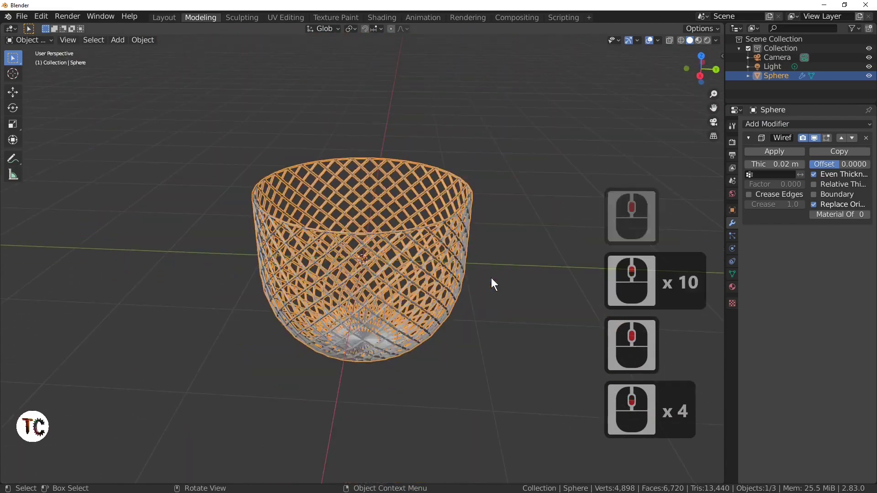
Delete the wireframe bowl and add an ico sphere mesh at the world origin
{"action": "key", "text": "x"}
{"action": "left_click", "coordinate": [413, 275]}
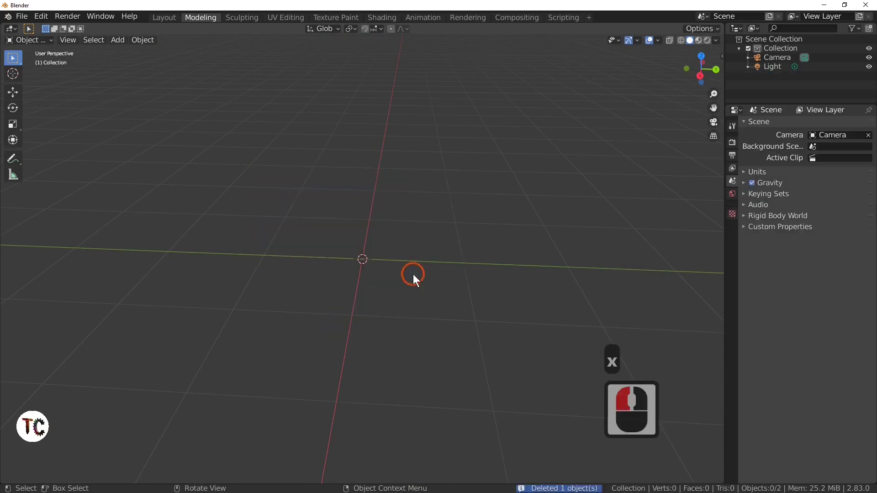
{"action": "left_click", "coordinate": [118, 40]}
{"action": "left_click", "coordinate": [136, 53]}
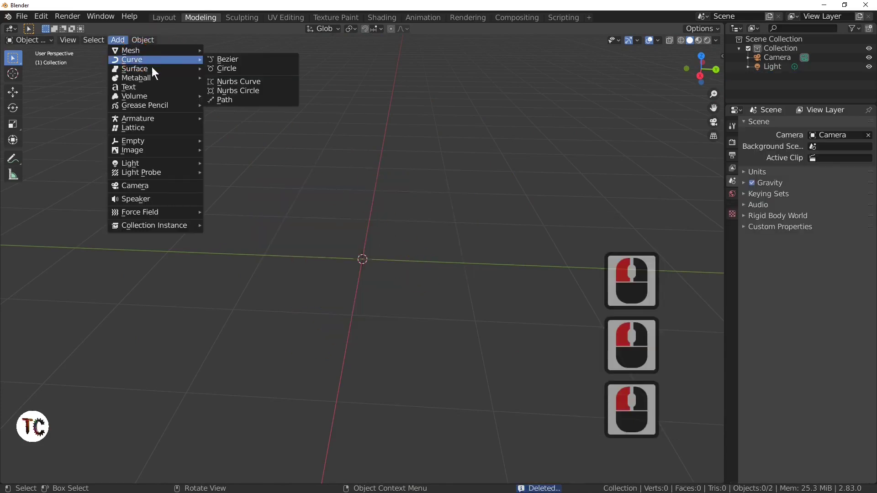
{"action": "left_click", "coordinate": [257, 88]}
{"action": "middle_click_drag", "start_coordinate": [329, 183], "coordinate": [439, 248]}
In Edit Mode, apply Tris to Quads to all faces of the ico sphere
{"action": "key", "text": "Tab"}
{"action": "right_click", "coordinate": [410, 250]}
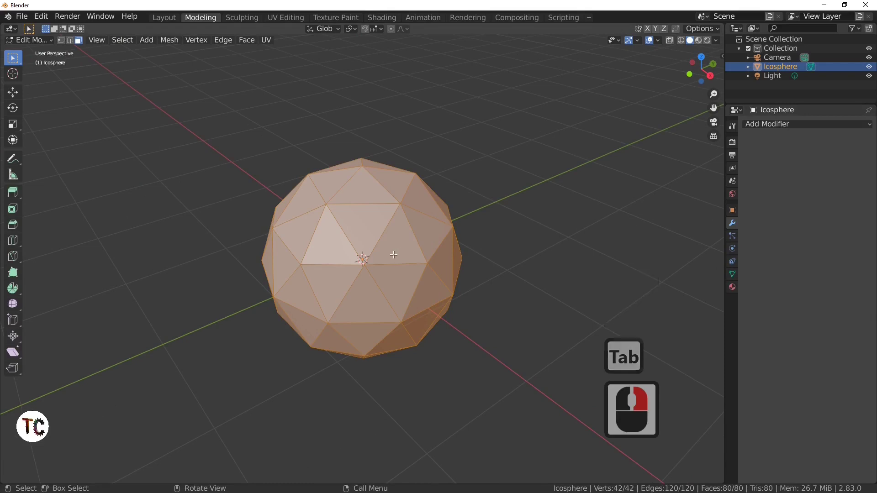
{"action": "middle_click_drag", "start_coordinate": [393, 255], "coordinate": [400, 265]}
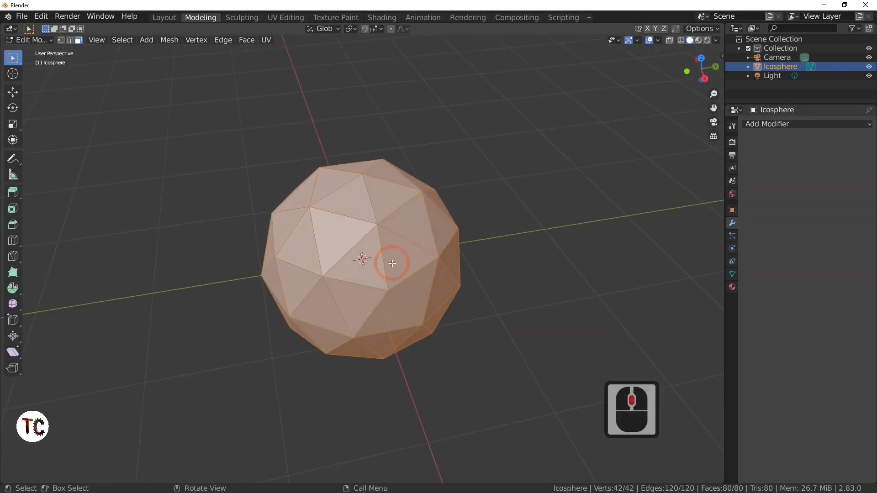
{"action": "right_click", "coordinate": [388, 261]}
{"action": "left_click", "coordinate": [385, 262]}
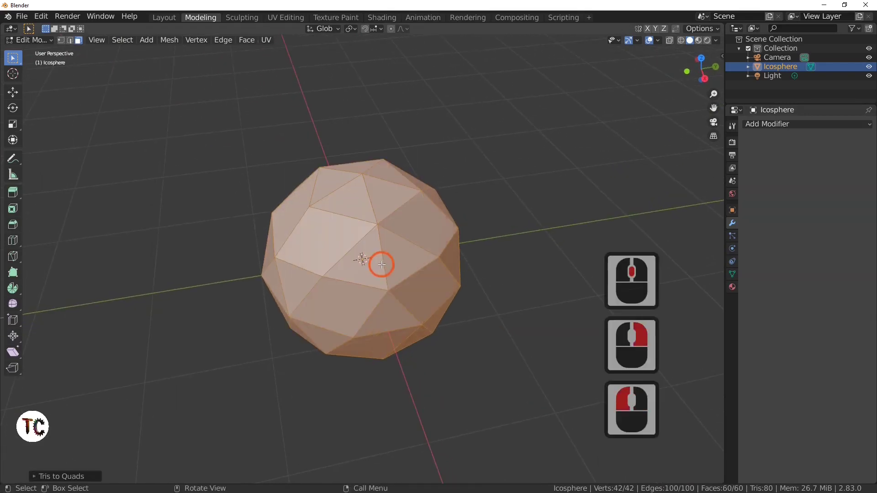
{"action": "middle_click_drag", "start_coordinate": [401, 272], "coordinate": [605, 260]}
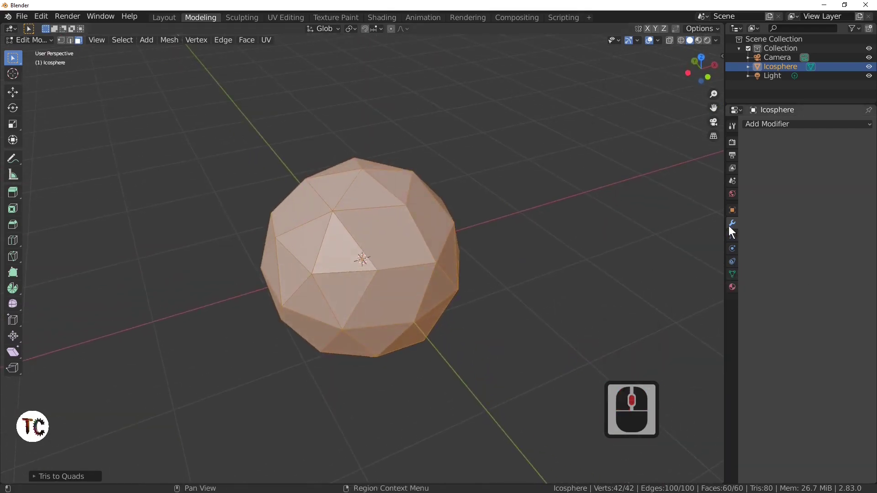
Add a Wireframe modifier to the ico sphere, return to Object Mode and inspect the lattice
{"action": "left_click", "coordinate": [741, 208]}
{"action": "left_click", "coordinate": [777, 124]}
{"action": "left_click", "coordinate": [724, 255]}
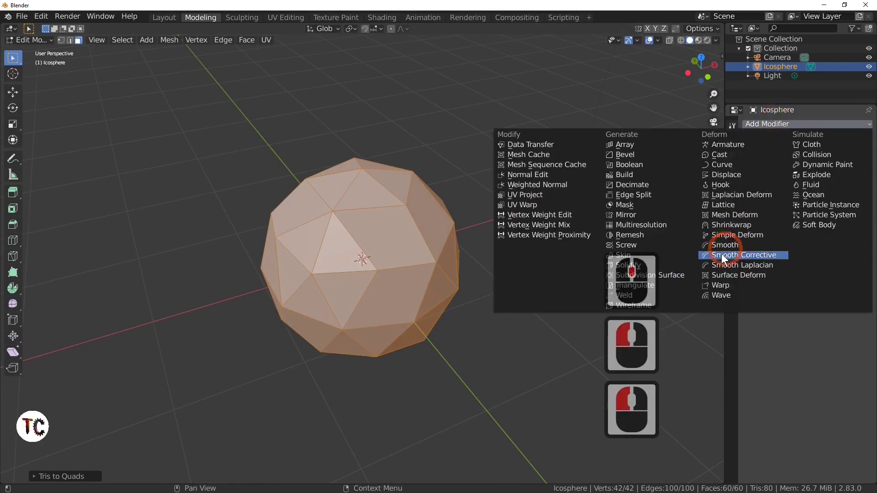
{"action": "left_click", "coordinate": [654, 307]}
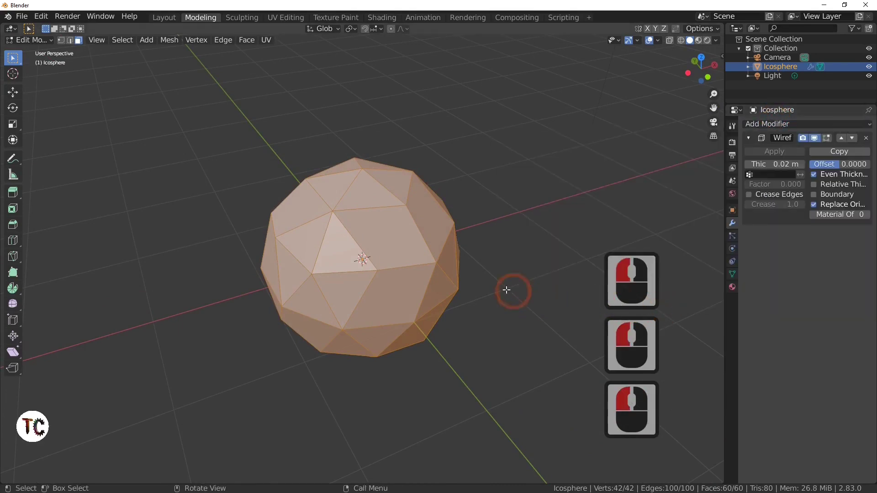
{"action": "key", "text": "Tab"}
{"action": "middle_click_drag", "start_coordinate": [507, 284], "coordinate": [450, 296]}
{"action": "scroll", "coordinate": [465, 293], "scroll_direction": "up", "scroll_amount": 2}
{"action": "scroll", "coordinate": [465, 292], "scroll_direction": "up", "scroll_amount": 1}
{"action": "scroll", "coordinate": [465, 293], "scroll_direction": "down", "scroll_amount": 4}
Delete the wireframe ico sphere and add a cube mesh at the world origin
{"action": "key", "text": "x"}
{"action": "left_click", "coordinate": [450, 297]}
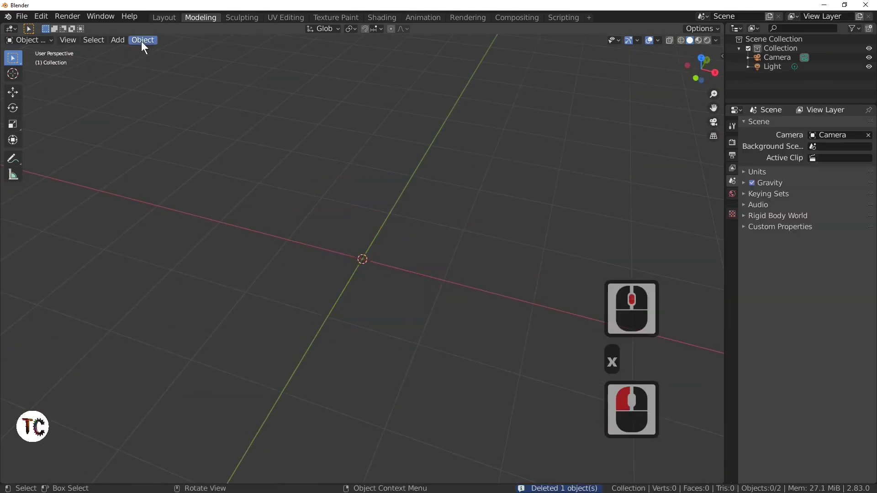
{"action": "left_click", "coordinate": [142, 42]}
{"action": "left_click", "coordinate": [329, 143]}
{"action": "left_click", "coordinate": [144, 41]}
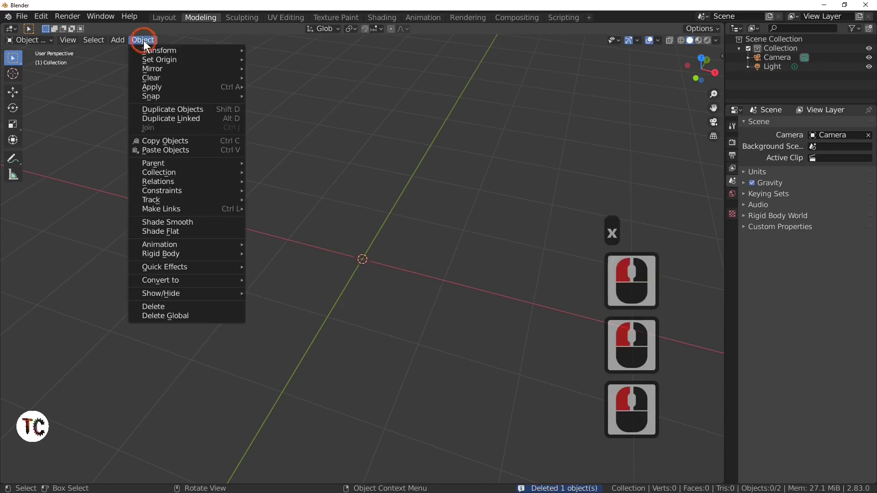
{"action": "left_click", "coordinate": [162, 51]}
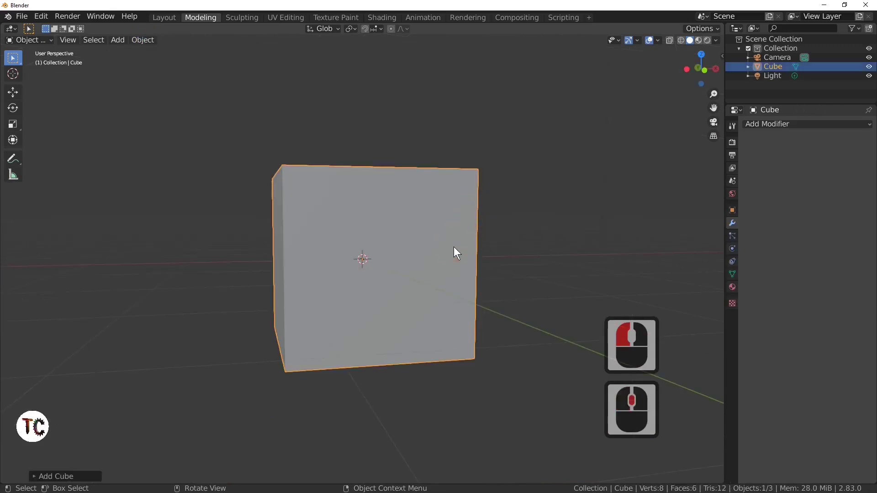
In Edit Mode, inset all six cube faces individually with a thickness of about 0.17
{"action": "key", "text": "Tab"}
{"action": "middle_click_drag", "start_coordinate": [468, 272], "coordinate": [467, 277]}
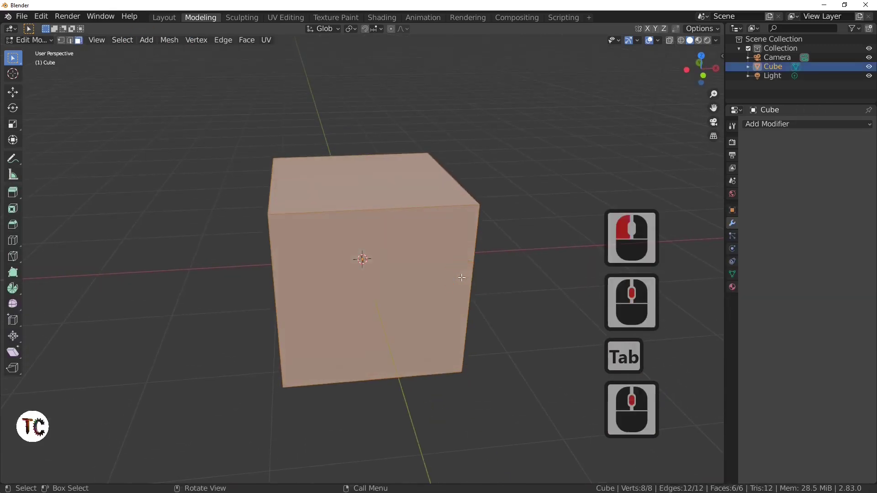
{"action": "key", "text": "i"}
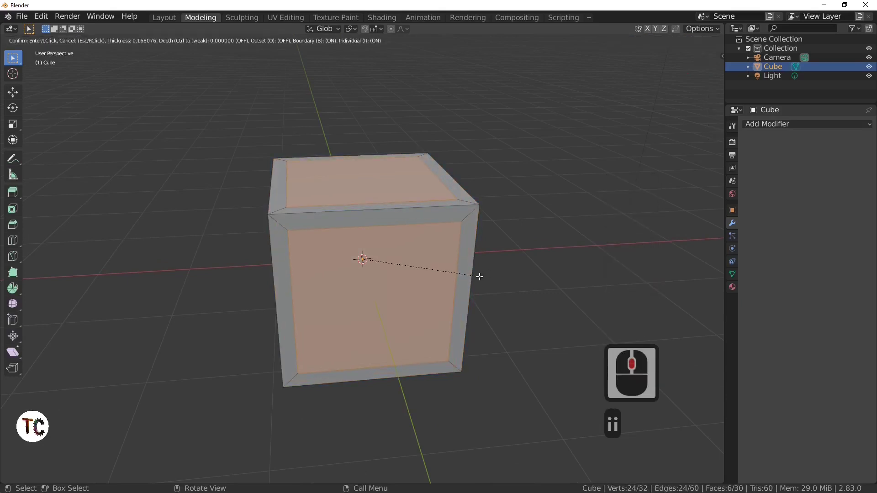
{"action": "left_click", "coordinate": [480, 276]}
{"action": "middle_click_drag", "start_coordinate": [480, 275], "coordinate": [426, 277]}
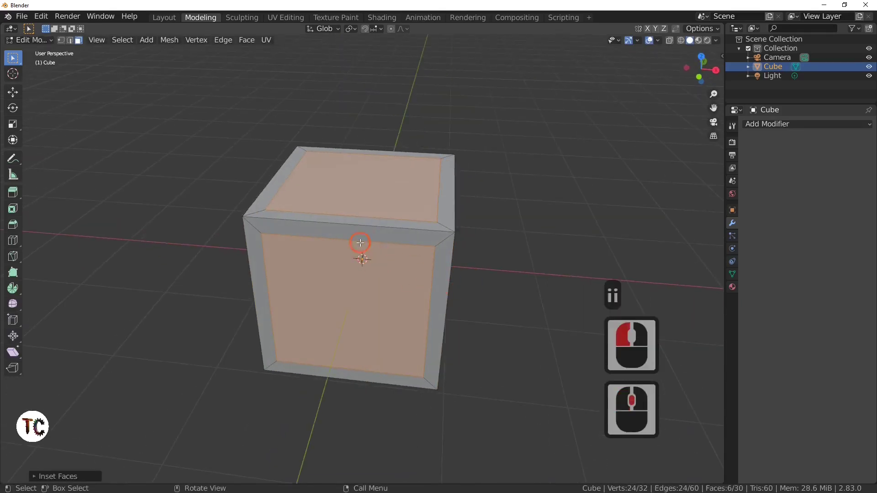
Select the cube's top inset panel, grow the selection to its surrounding frame faces and delete these faces
{"action": "left_click", "coordinate": [361, 243]}
{"action": "middle_click_drag", "start_coordinate": [360, 242], "coordinate": [373, 219]}
{"action": "left_click", "coordinate": [404, 266], "text": "shift"}
{"action": "left_click", "coordinate": [484, 230]}
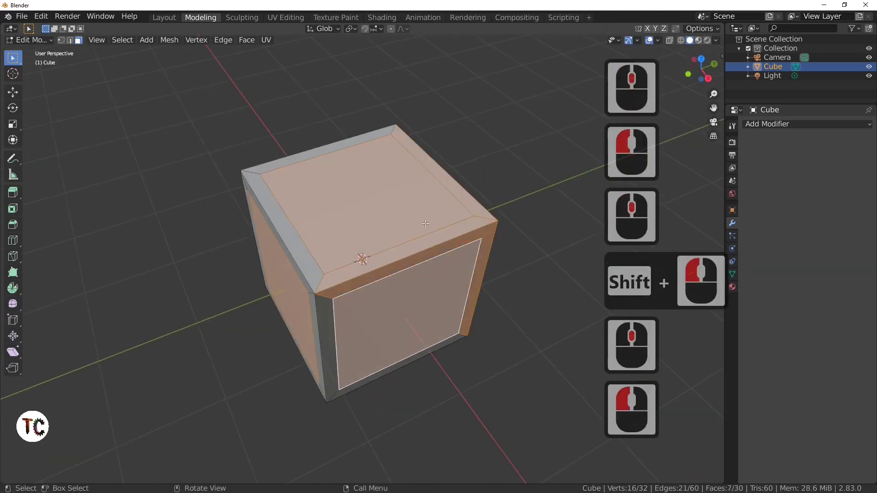
{"action": "middle_click_drag", "start_coordinate": [426, 224], "coordinate": [499, 231]}
{"action": "left_click", "coordinate": [394, 213]}
{"action": "key", "text": "ctrl+KP_Add"}
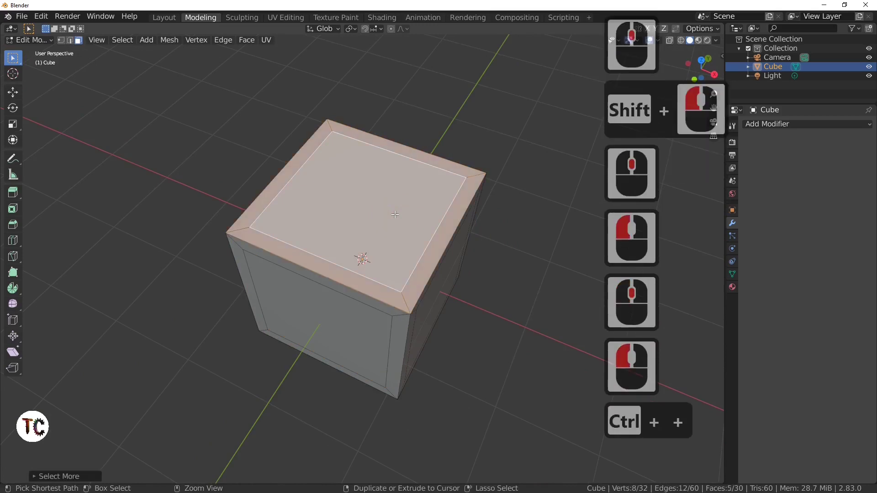
{"action": "key", "text": "x"}
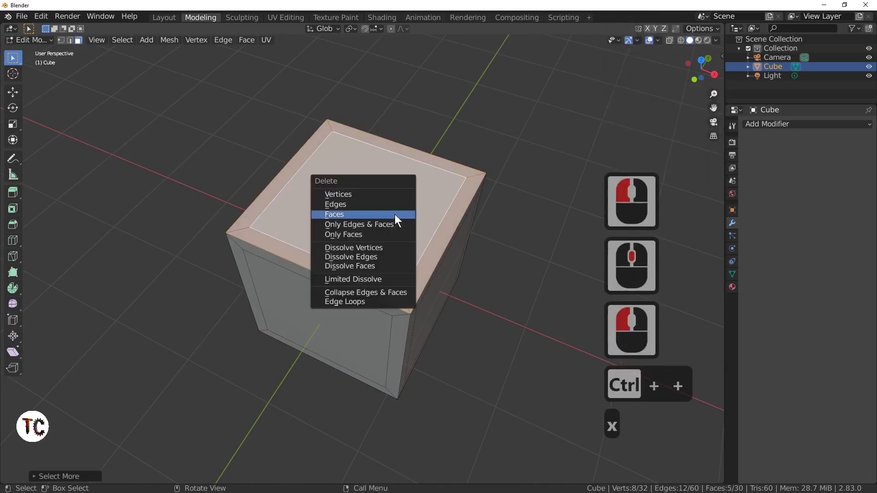
{"action": "left_click", "coordinate": [395, 215]}
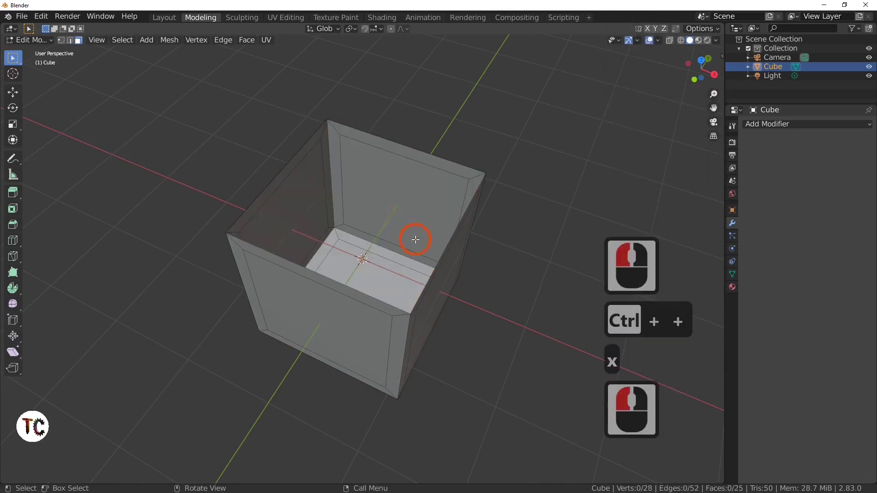
Select the inset panels of the four walls and the bottom, and subdivide them twice
{"action": "middle_click_drag", "start_coordinate": [413, 239], "coordinate": [297, 236]}
{"action": "left_click", "coordinate": [296, 236]}
{"action": "middle_click_drag", "start_coordinate": [442, 288], "coordinate": [384, 286]}
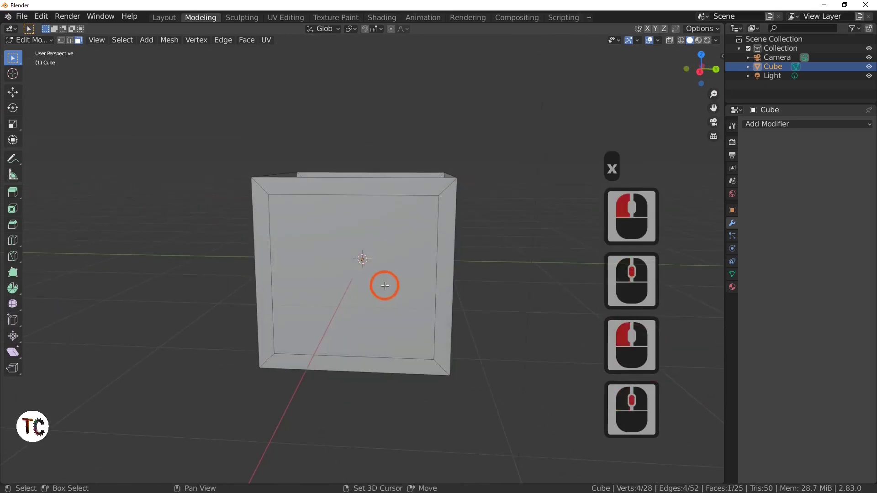
{"action": "left_click", "coordinate": [386, 287], "text": "shift"}
{"action": "middle_click_drag", "start_coordinate": [461, 300], "coordinate": [418, 283]}
{"action": "middle_click_drag", "start_coordinate": [468, 300], "coordinate": [439, 202]}
{"action": "left_click", "coordinate": [417, 288], "text": "shift"}
{"action": "left_click", "coordinate": [399, 288], "text": "shift"}
{"action": "middle_click_drag", "start_coordinate": [385, 251], "coordinate": [409, 329]}
{"action": "right_click", "coordinate": [393, 306]}
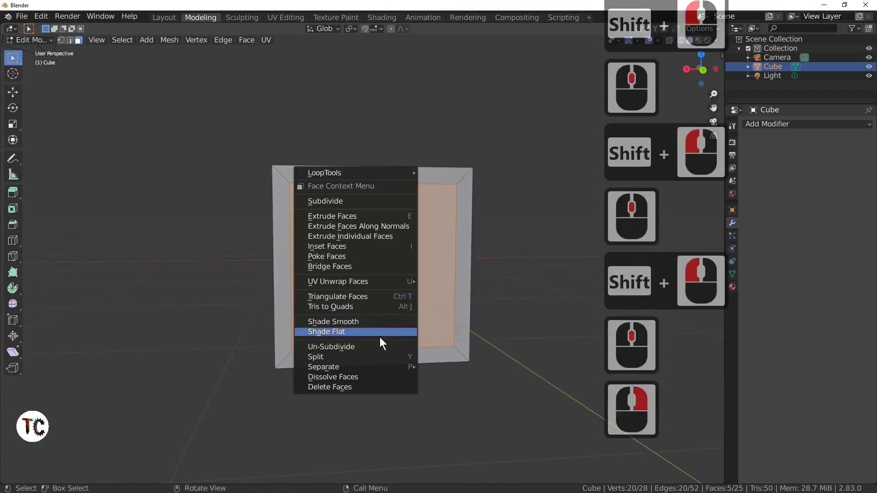
{"action": "left_click", "coordinate": [330, 201]}
{"action": "right_click", "coordinate": [363, 229]}
{"action": "left_click", "coordinate": [366, 228]}
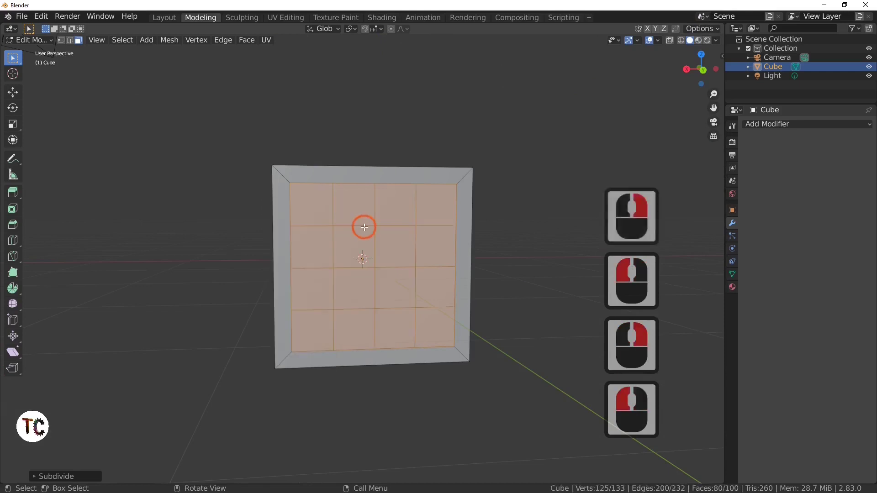
Apply Poke Faces to the subdivided panels and convert the triangles with Tris to Quads
{"action": "middle_click_drag", "start_coordinate": [365, 231], "coordinate": [397, 298]}
{"action": "right_click", "coordinate": [410, 296]}
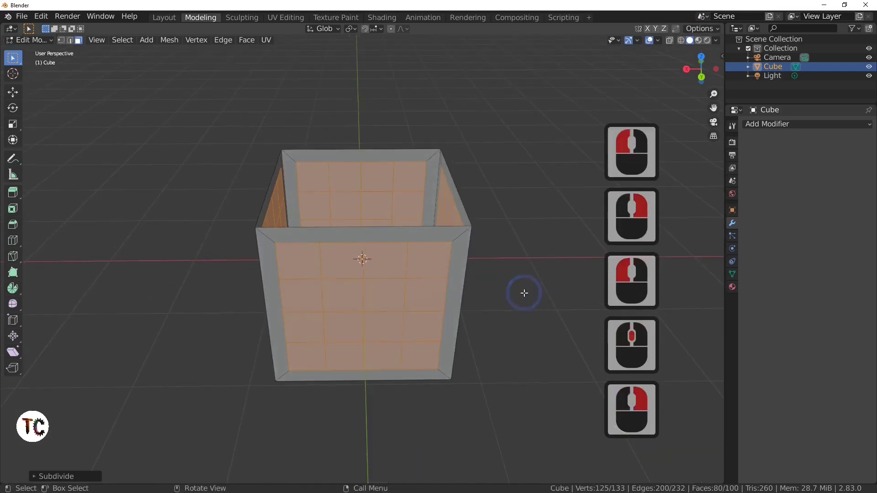
{"action": "middle_click_drag", "start_coordinate": [524, 293], "coordinate": [494, 307]}
{"action": "key", "text": "Tab"}
{"action": "key", "text": "Tab"}
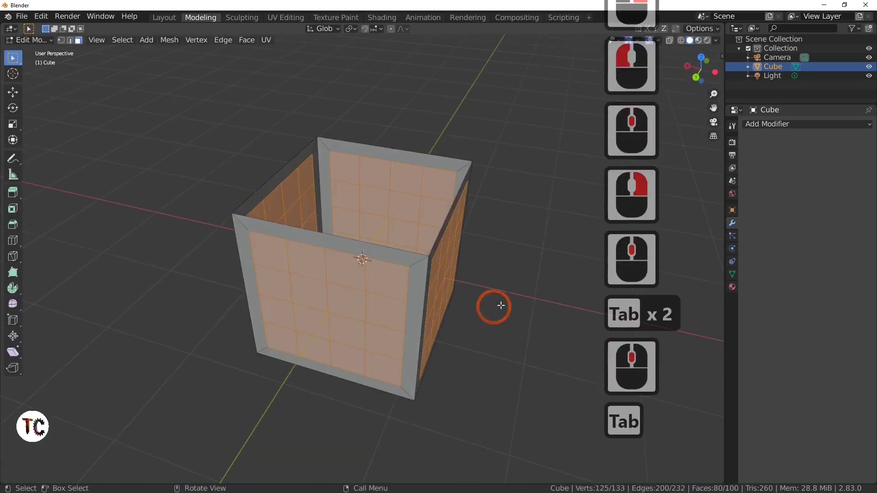
{"action": "right_click", "coordinate": [353, 285]}
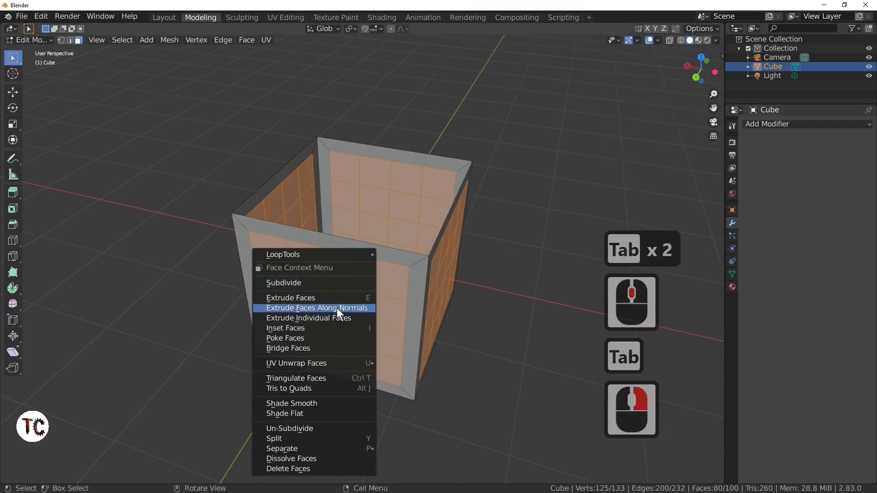
{"action": "left_click", "coordinate": [330, 338]}
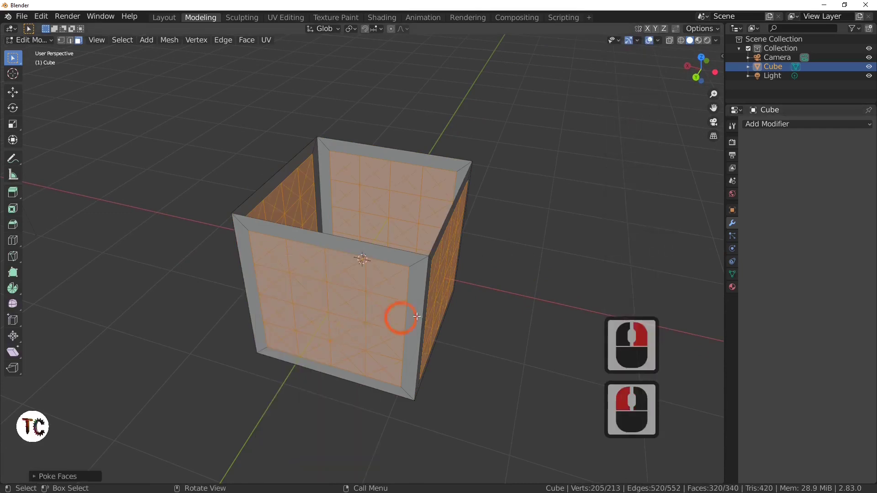
{"action": "middle_click_drag", "start_coordinate": [402, 313], "coordinate": [378, 303]}
{"action": "right_click", "coordinate": [380, 300]}
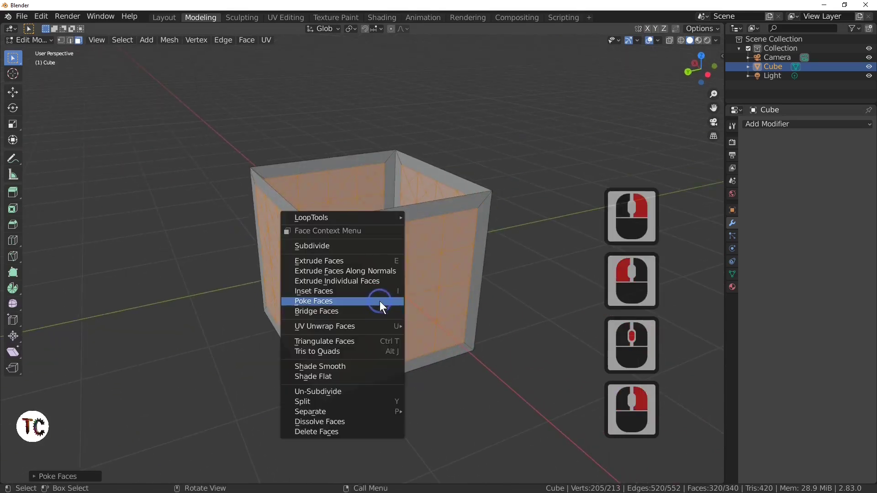
{"action": "left_click", "coordinate": [368, 351]}
Add a Wireframe modifier to the framed cube basket and return to Object Mode
{"action": "middle_click_drag", "start_coordinate": [470, 304], "coordinate": [425, 312]}
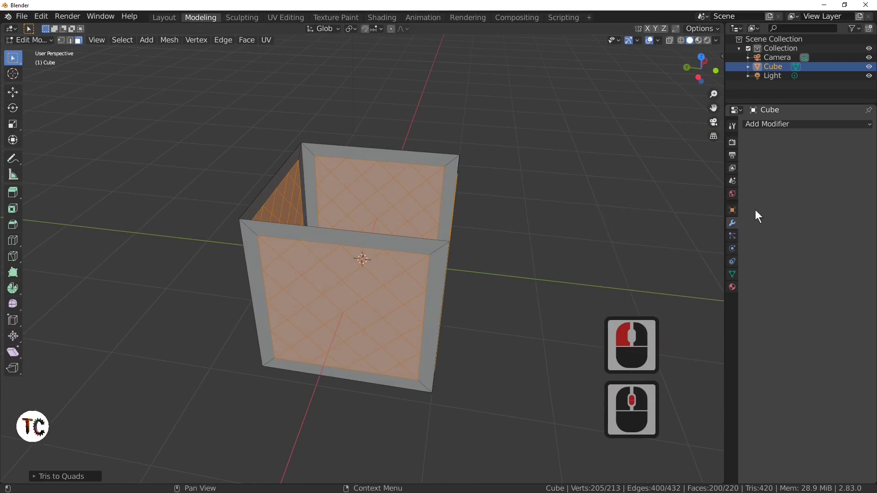
{"action": "left_click", "coordinate": [770, 127]}
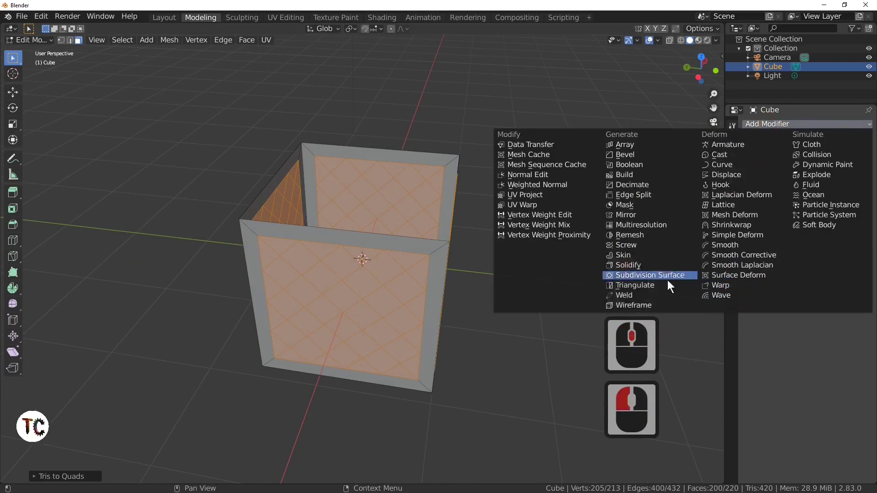
{"action": "left_click", "coordinate": [634, 306]}
{"action": "key", "text": "Tab"}
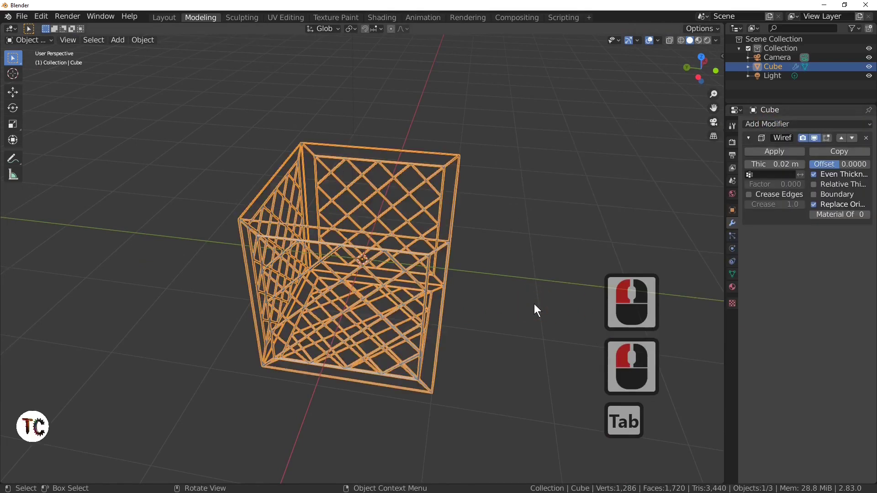
{"action": "middle_click_drag", "start_coordinate": [534, 304], "coordinate": [454, 303]}
Scale the basket along Z to roughly two thirds of its height and stretch it along X to nearly twice its length
{"action": "key", "text": "s"}
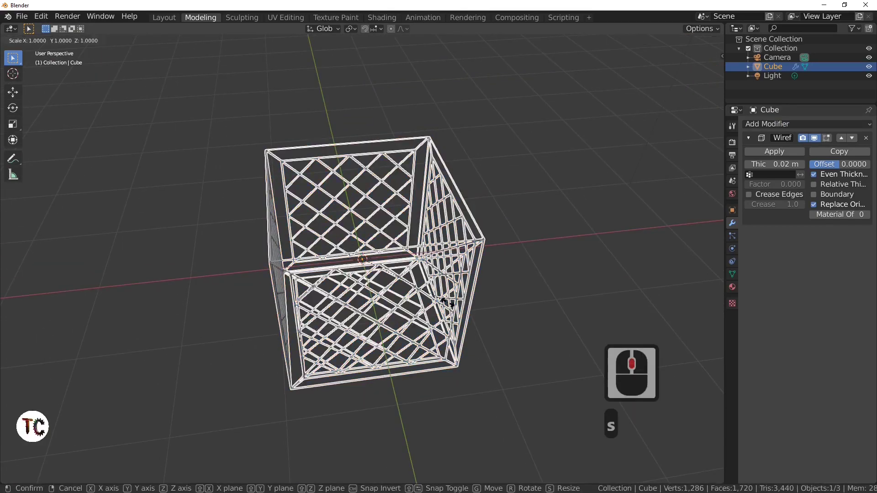
{"action": "key", "text": "z"}
{"action": "left_click", "coordinate": [421, 295]}
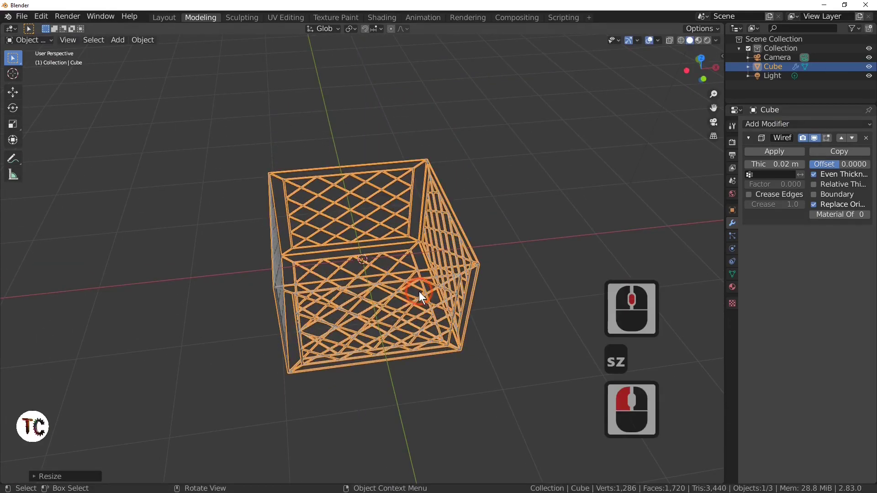
{"action": "key", "text": "s"}
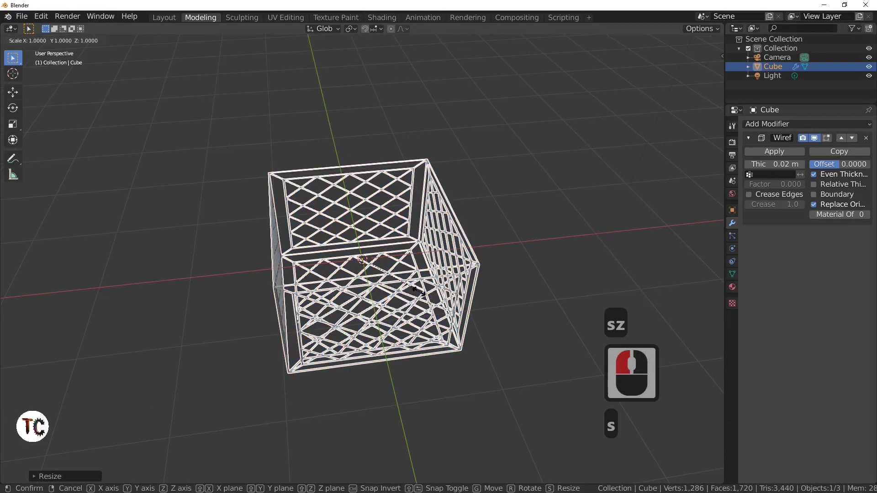
{"action": "key", "text": "x"}
{"action": "left_click", "coordinate": [480, 295]}
{"action": "middle_click_drag", "start_coordinate": [478, 289], "coordinate": [372, 279]}
Apply the Wireframe modifier to the stretched basket in Object Mode and view the finished mesh
{"action": "key", "text": "Tab"}
{"action": "key", "text": "Tab"}
{"action": "left_click", "coordinate": [772, 152]}
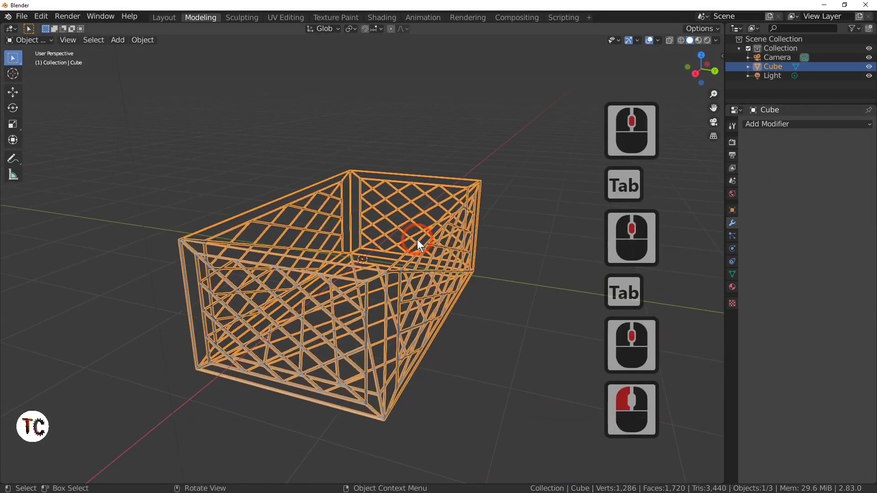
{"action": "middle_click_drag", "start_coordinate": [439, 250], "coordinate": [492, 271]}
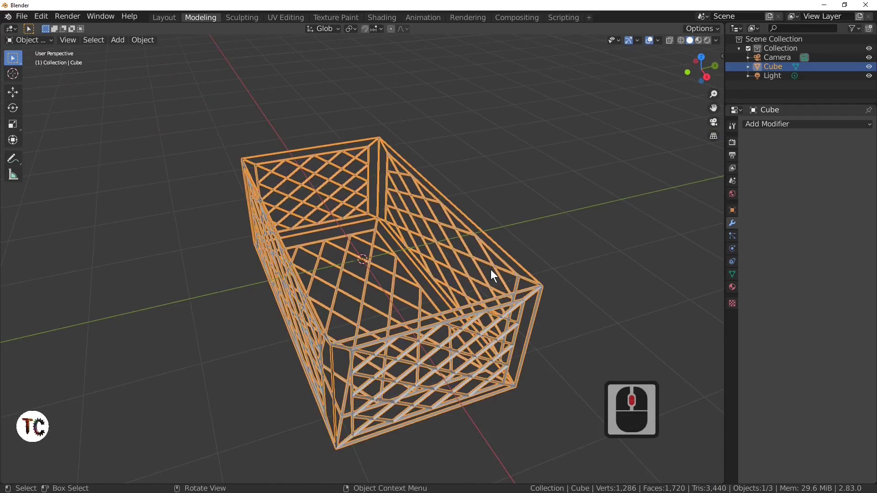